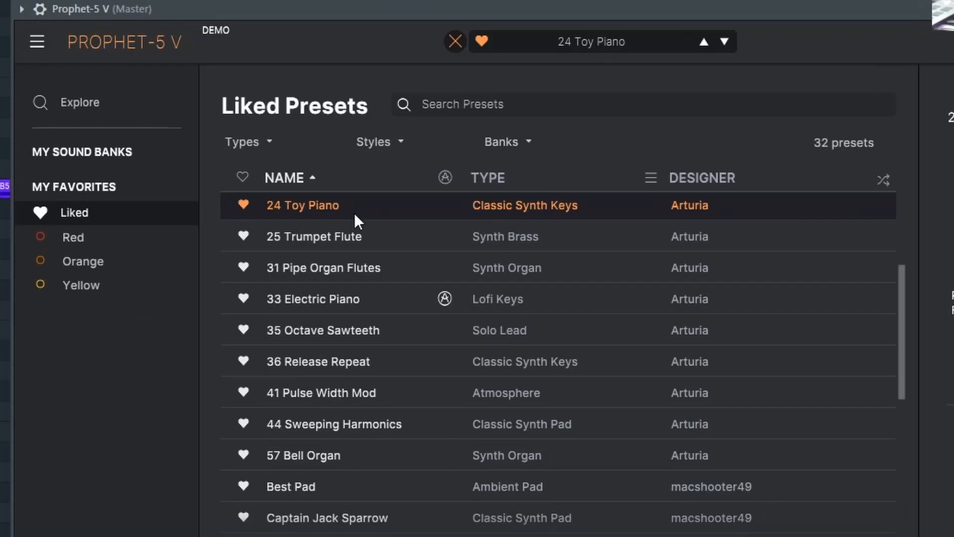
# Step: Shape Fruity Parametric EQ 2 on Insert 1, cutting the lows with bands 2 and 3 and pulling band 7 down
pyautogui.scroll(2, 354, 217)
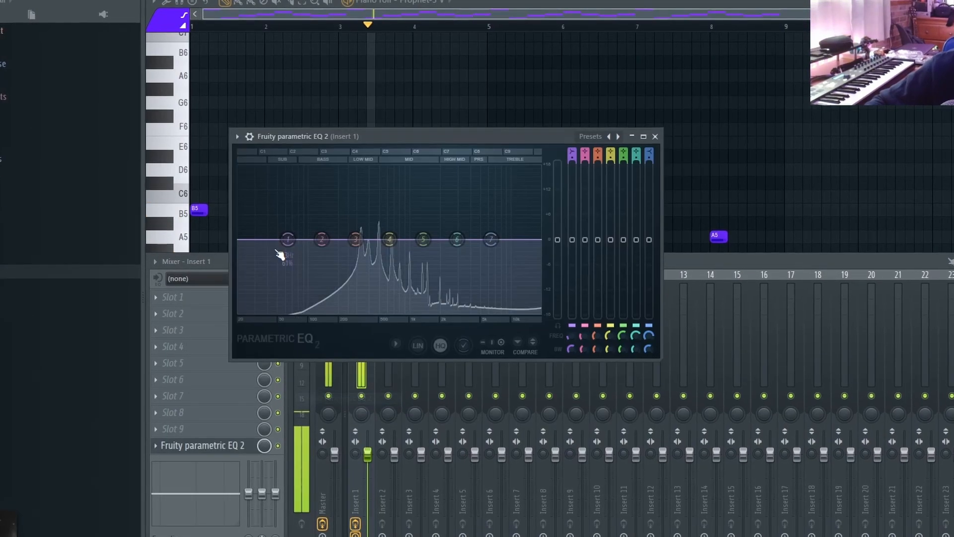
pyautogui.moveTo(289, 247); pyautogui.dragTo(320, 262)
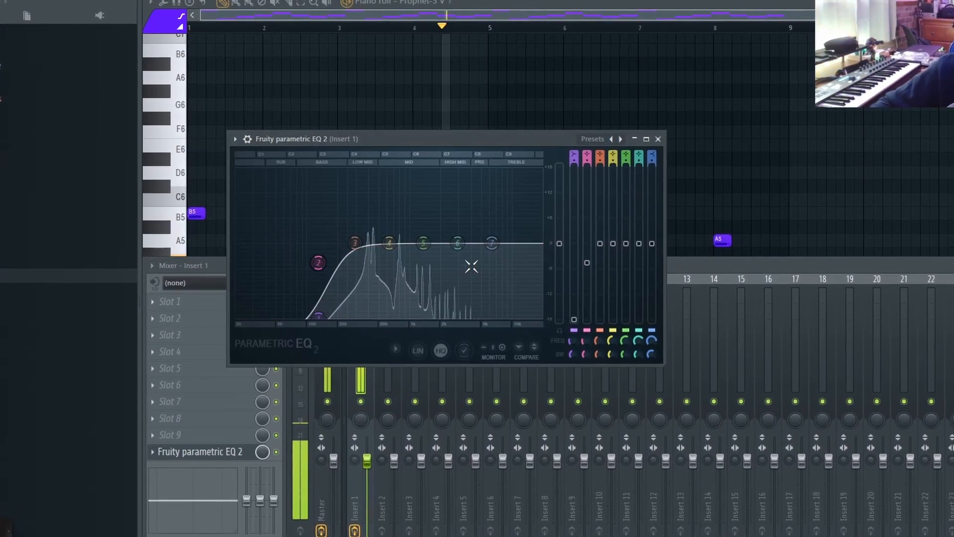
pyautogui.moveTo(492, 243); pyautogui.dragTo(445, 317)
pyautogui.moveTo(354, 251); pyautogui.dragTo(361, 266)
pyautogui.press('Escape')
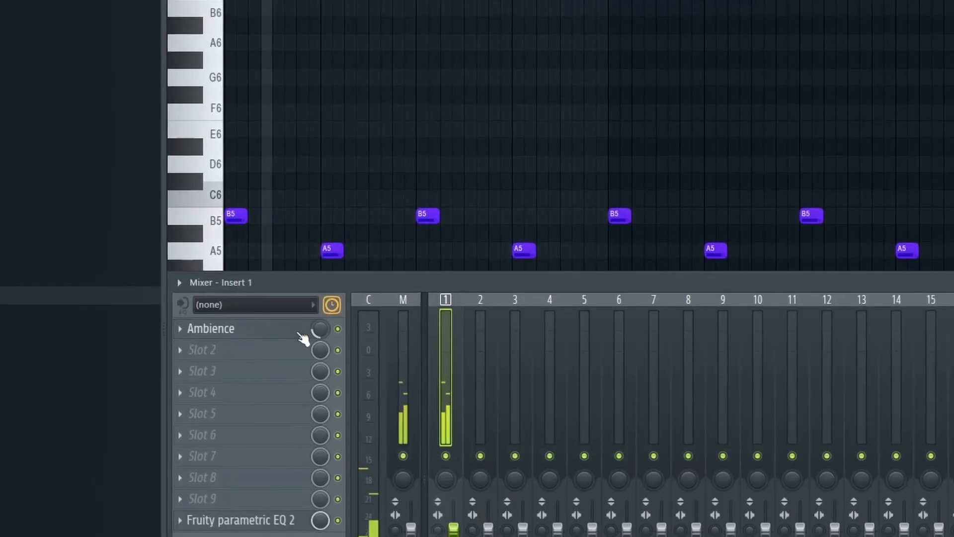
# Step: Load HalfTime on Insert 1 and set its mix to 32%
pyautogui.click(240, 311)
pyautogui.click(244, 321)
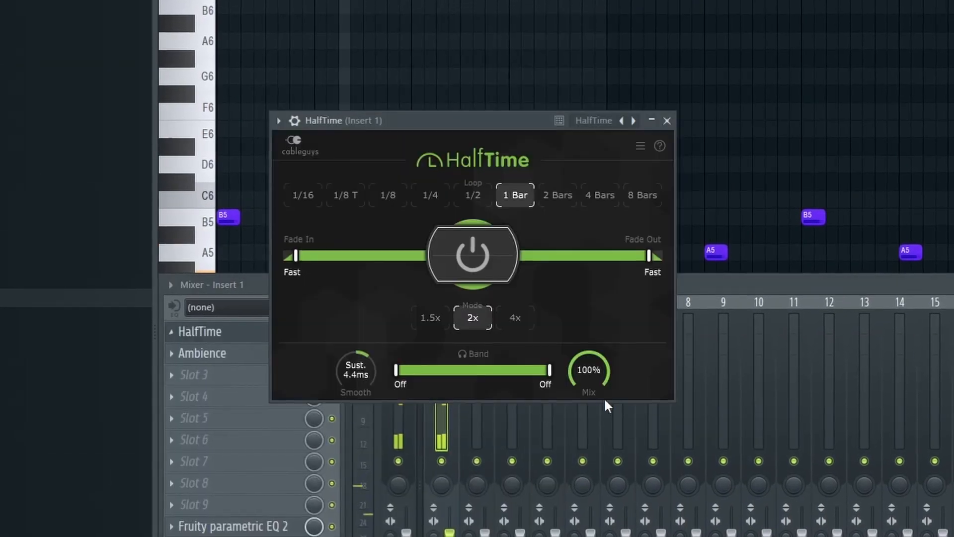
pyautogui.moveTo(603, 400); pyautogui.dragTo(603, 441)
pyautogui.moveTo(587, 374); pyautogui.dragTo(587, 377)
pyautogui.press('Escape')
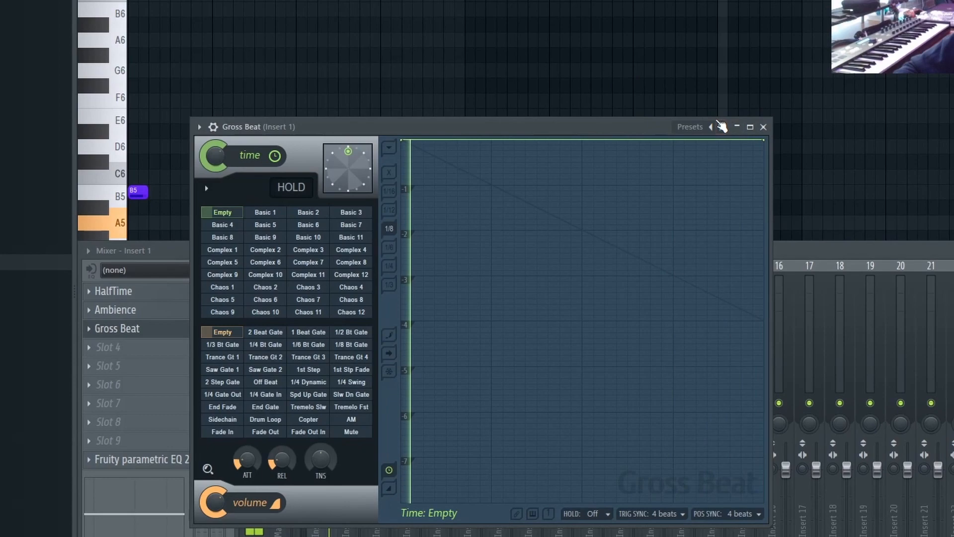
# Step: Apply the Cubeatz preset in Gross Beat on Insert 1 with the Sidechain volume envelope
pyautogui.click(722, 127)
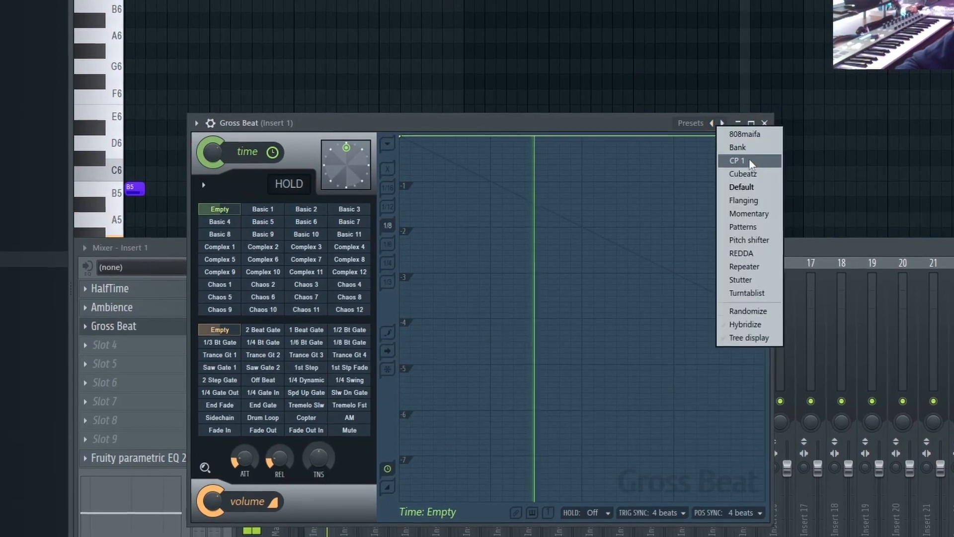
pyautogui.click(750, 159)
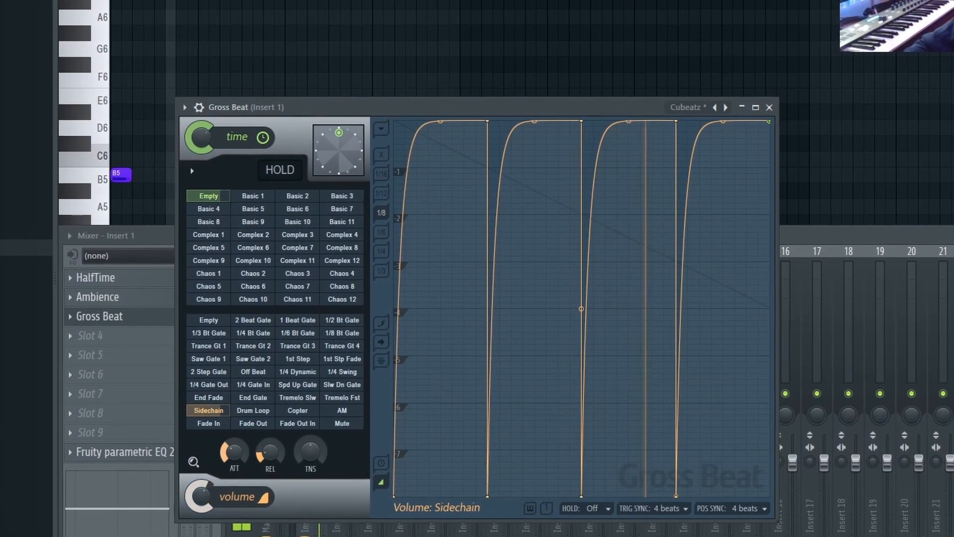
pyautogui.press('Escape')
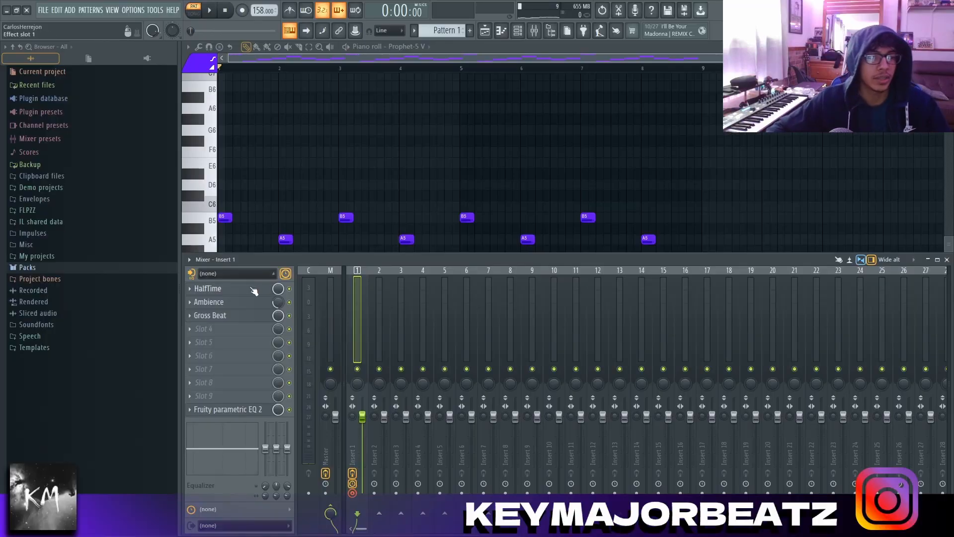
# Step: Review the settings of HalfTime, Ambience, Gross Beat and Fruity Parametric EQ 2 on Insert 1
pyautogui.click(138, 273)
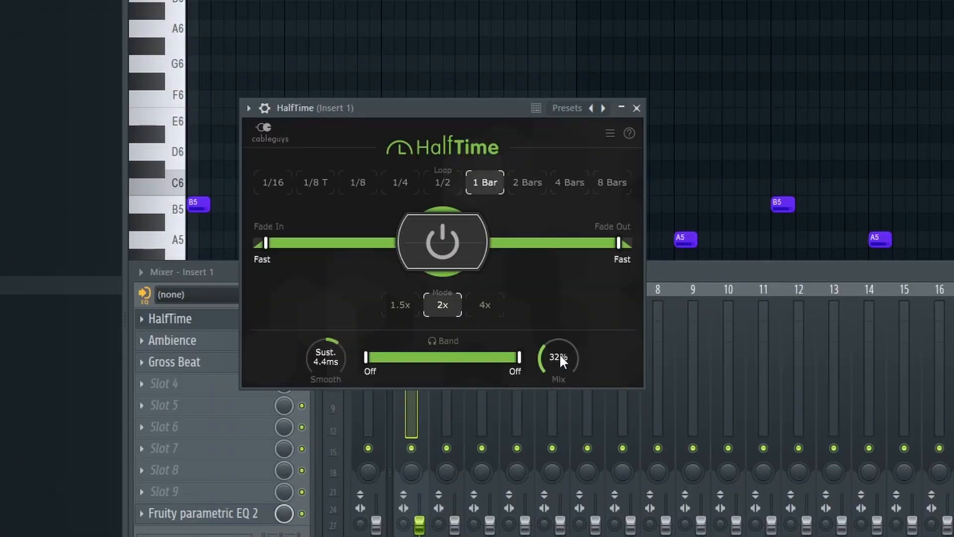
pyautogui.click(172, 340)
pyautogui.click(174, 362)
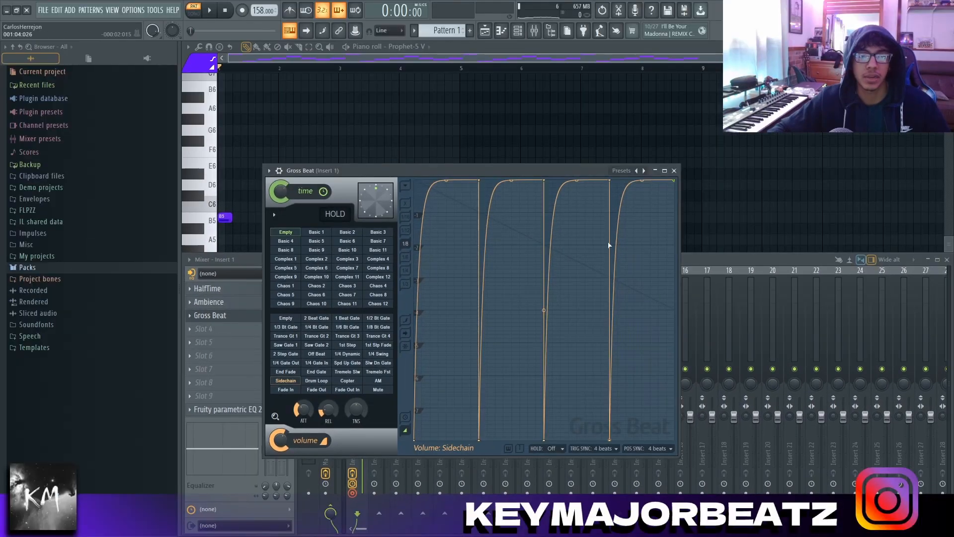
pyautogui.click(226, 409)
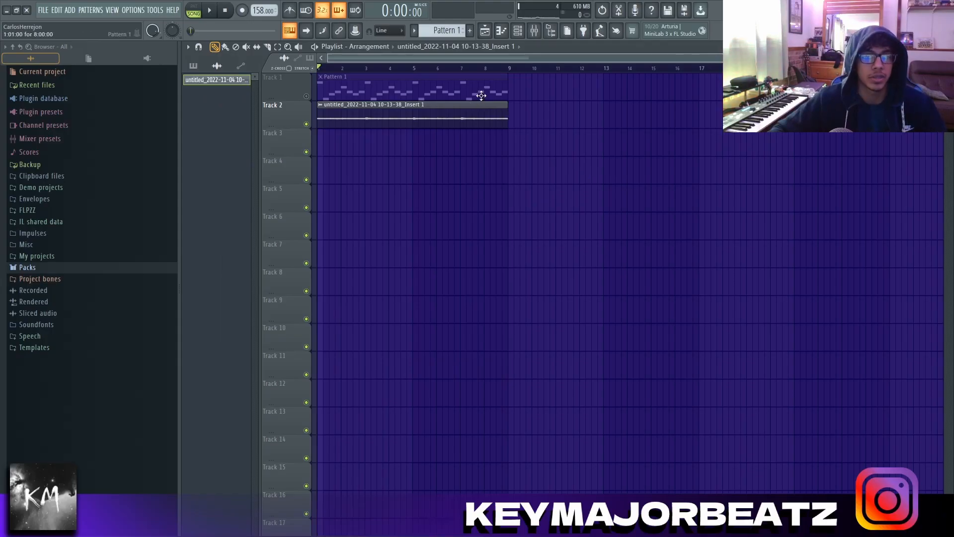
# Step: Play the song and open the Prophet-5 V channel with the Cool Down The Pad preset
pyautogui.doubleClick(481, 95)
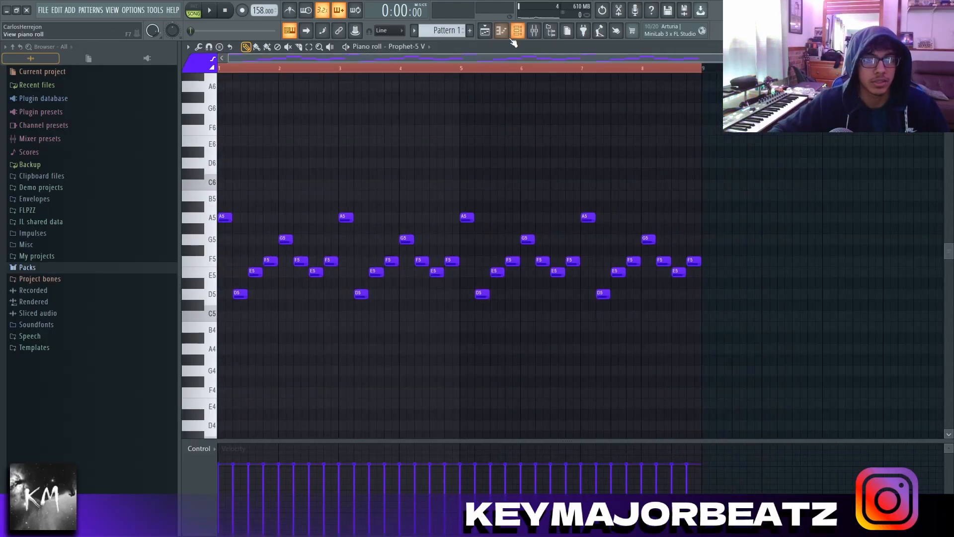
pyautogui.press('space')
pyautogui.click(518, 31)
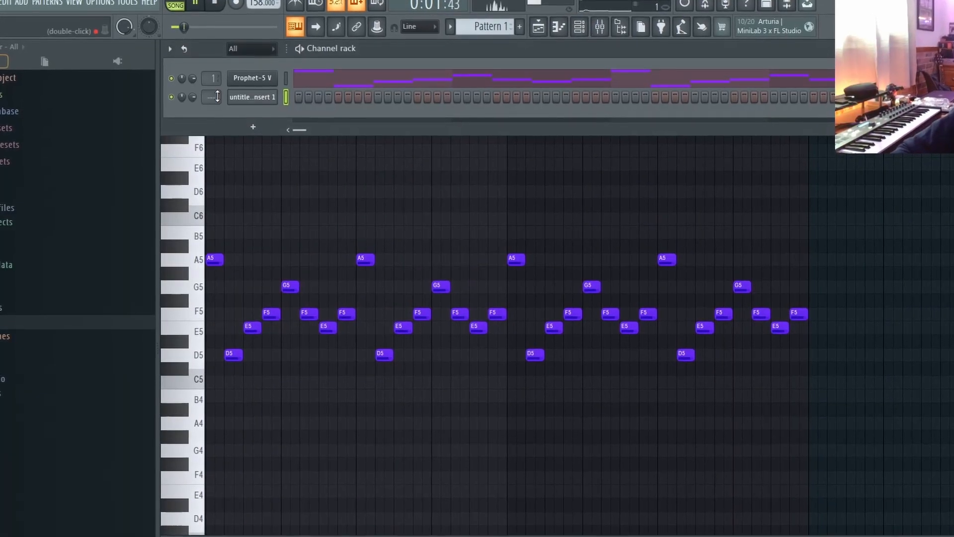
pyautogui.click(253, 76)
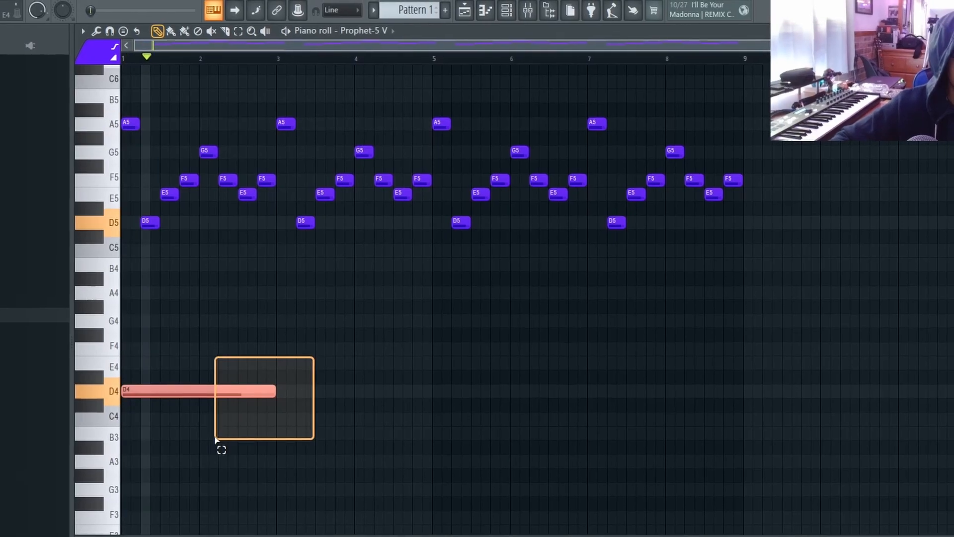
# Step: Fill the eight bars beneath the melody with four consecutive two-bar D4 notes
pyautogui.moveTo(219, 447); pyautogui.dragTo(270, 422)
pyautogui.hotkey('ctrl', 'b')
pyautogui.hotkey('ctrl', 'd')
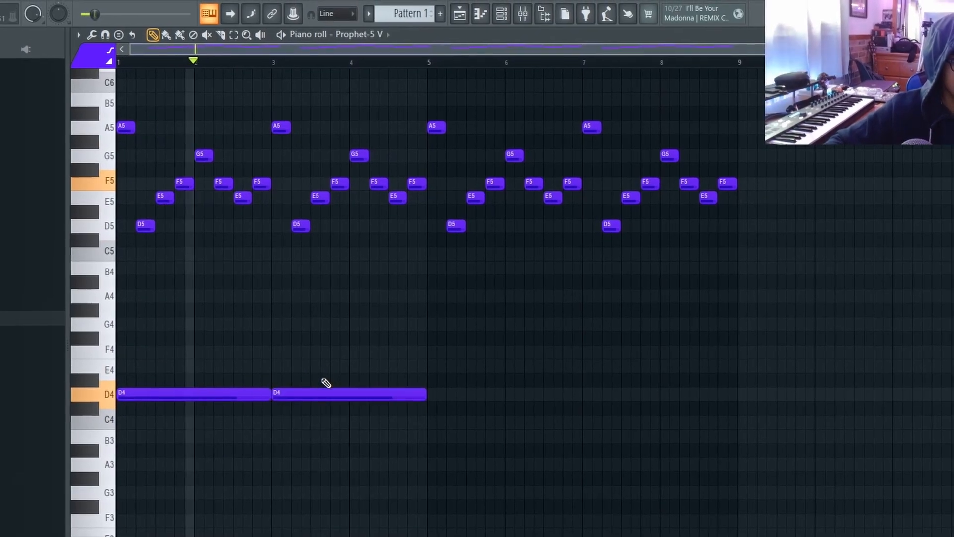
pyautogui.moveTo(323, 365); pyautogui.dragTo(198, 439)
pyautogui.hotkey('ctrl', 'b')
pyautogui.hotkey('ctrl', 'd')
# Step: Layer sustained A4 notes ending at each two-bar boundary, and stagger long D6, E6 and F6 notes above the melody's first two bars
pyautogui.click(140, 297)
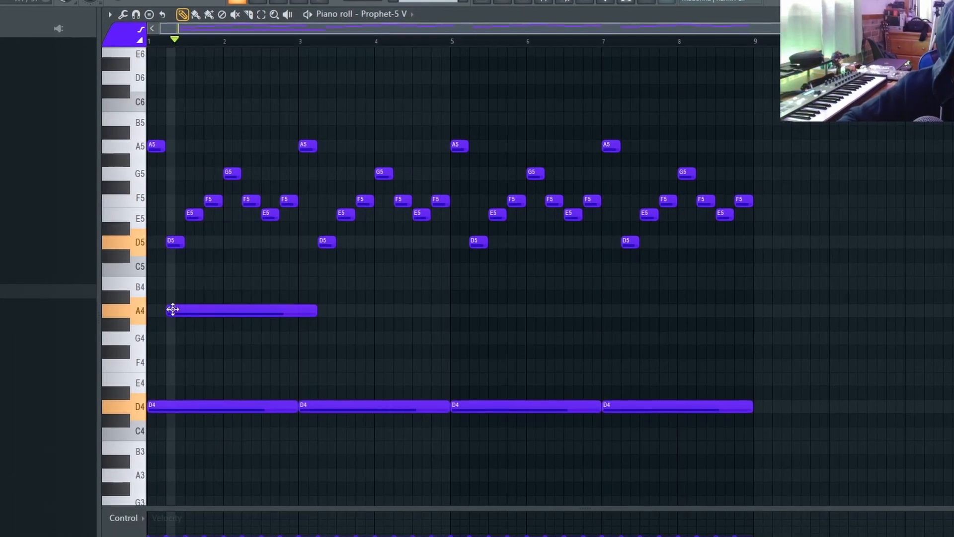
pyautogui.moveTo(304, 317); pyautogui.dragTo(296, 315)
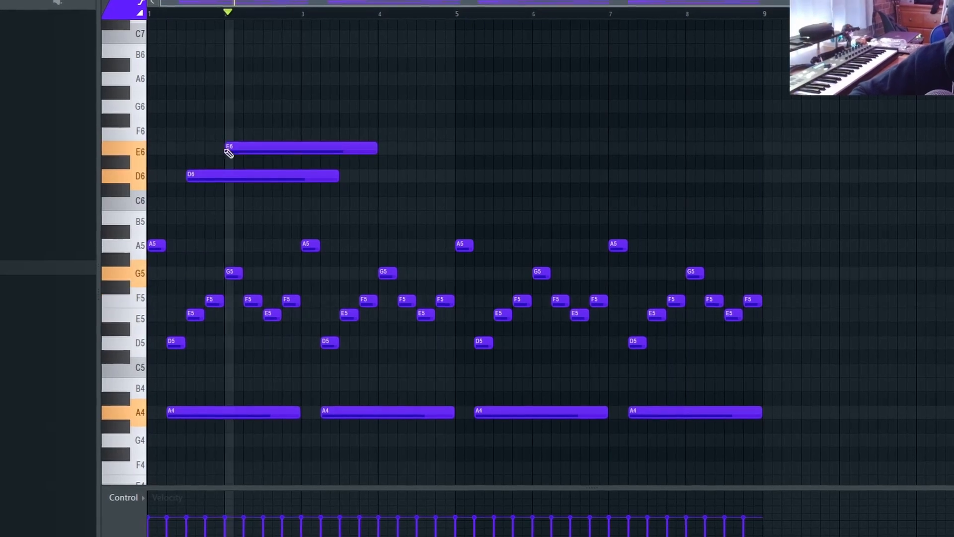
pyautogui.click(264, 135)
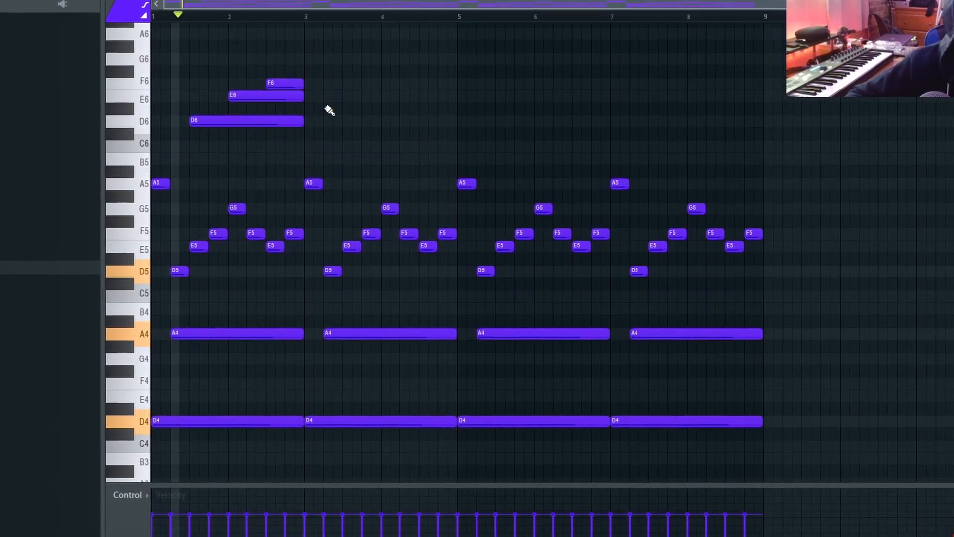
# Step: Delete all notes from bar 3 to bar 8, keeping only the first two bars
pyautogui.moveTo(311, 141); pyautogui.dragTo(913, 485)
pyautogui.press('Delete')
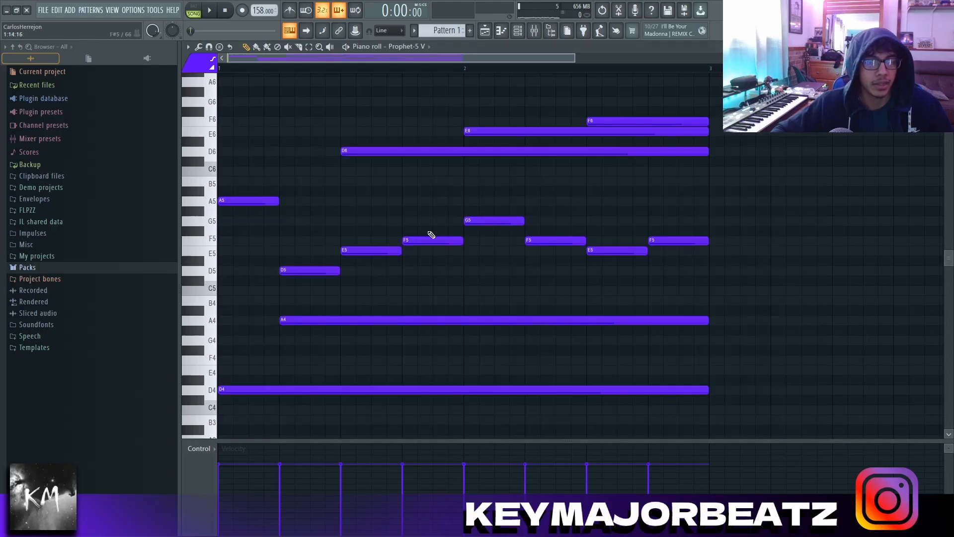
# Step: Try moving the D6, E6 and F6 notes down one octave onto the melody
pyautogui.scroll(-2, 432, 235)
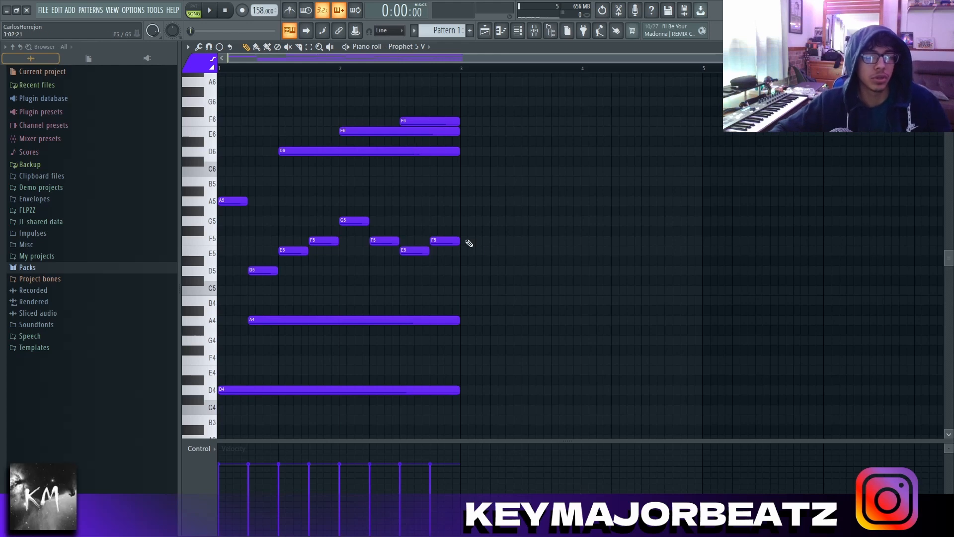
pyautogui.moveTo(352, 177); pyautogui.dragTo(431, 72)
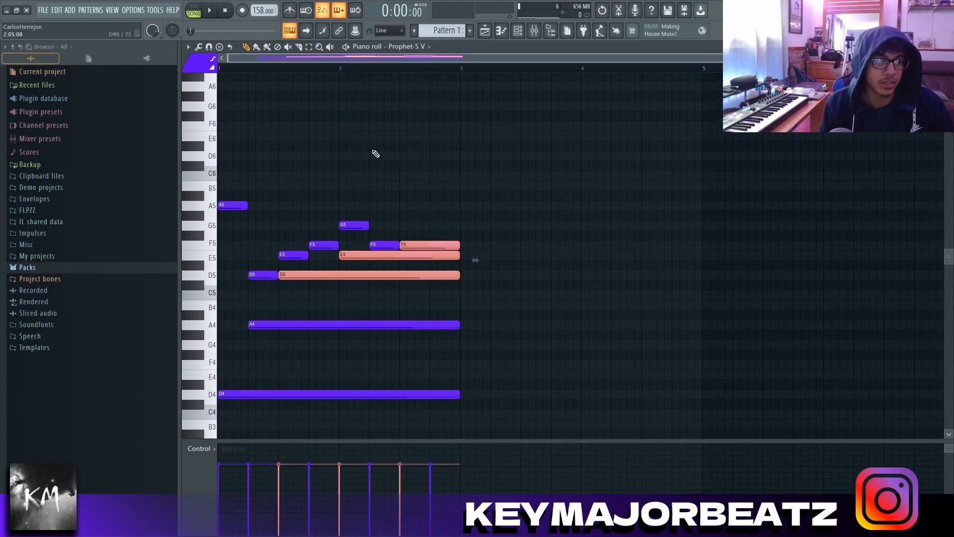
pyautogui.scroll(2, 537, 103)
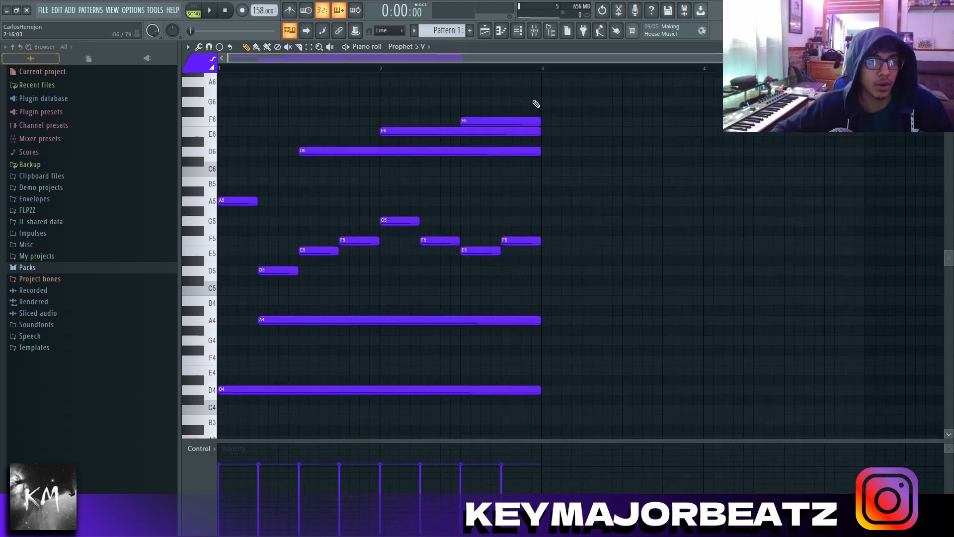
pyautogui.scroll(-2, 547, 97)
pyautogui.moveTo(571, 87); pyautogui.dragTo(218, 425)
pyautogui.keyDown('ctrl'); pyautogui.click(578, 138); pyautogui.keyUp('ctrl')
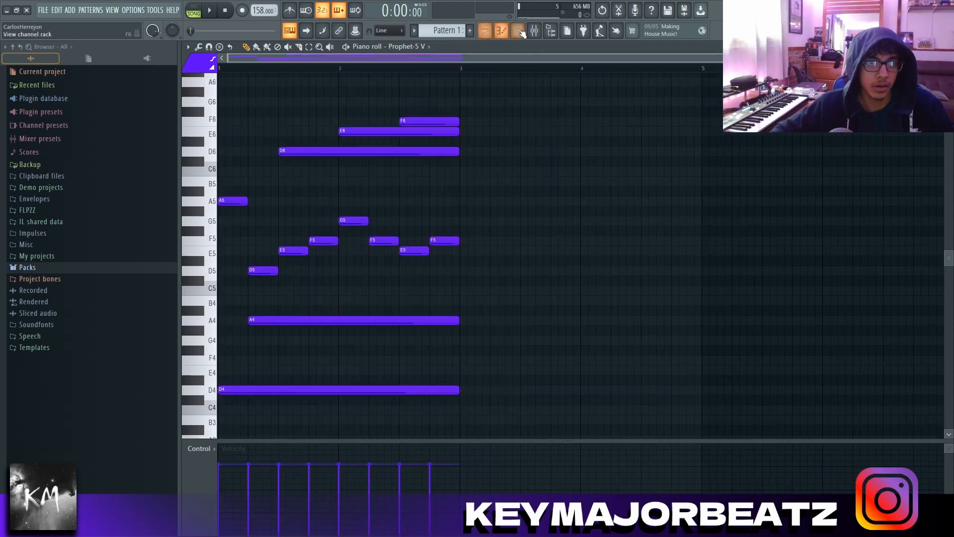
# Step: Shape Fruity Parametric EQ 2 on Insert 3 with a low cut on band 1 and a high roll-off on band 7
pyautogui.click(535, 30)
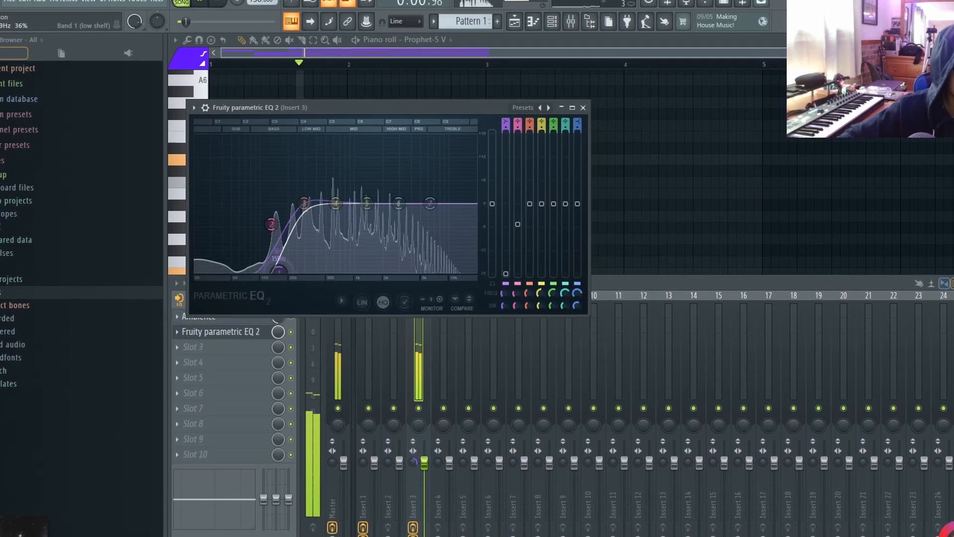
pyautogui.moveTo(431, 203); pyautogui.dragTo(429, 272)
pyautogui.scroll(-6, 429, 272)
pyautogui.scroll(-4, 430, 272)
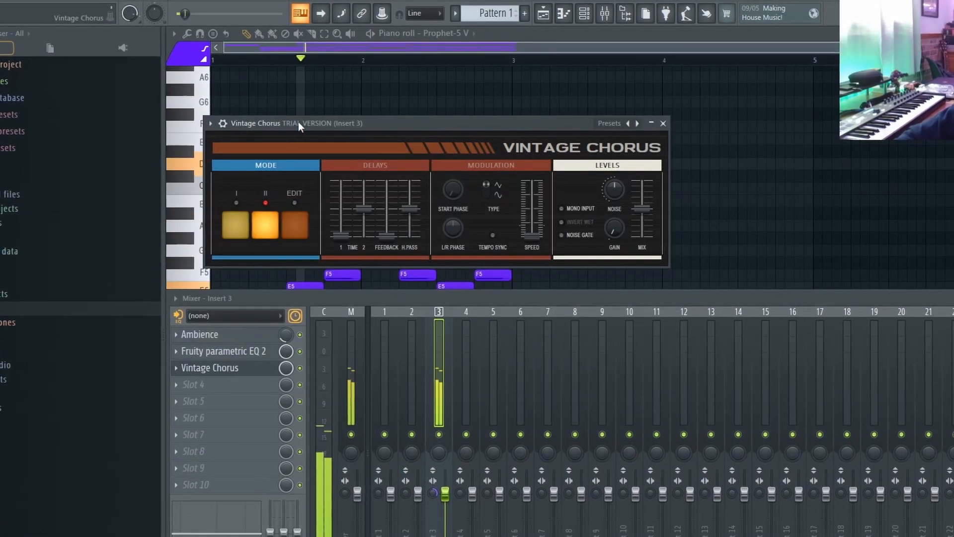
# Step: Add Vintage Chorus and PanCake2 to Insert 3, setting PanCake2's mix to 36%
pyautogui.click(664, 125)
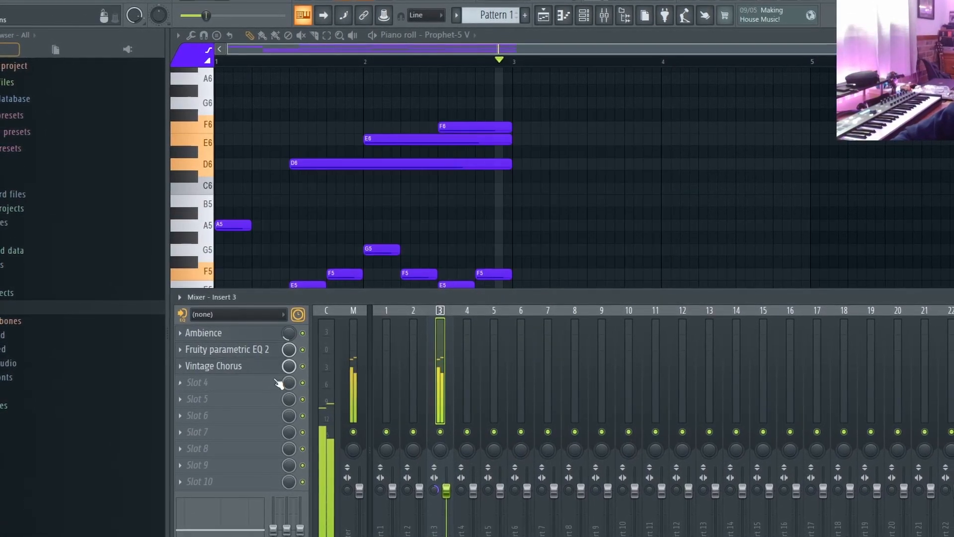
pyautogui.click(272, 382)
pyautogui.moveTo(239, 363)
pyautogui.click(457, 85)
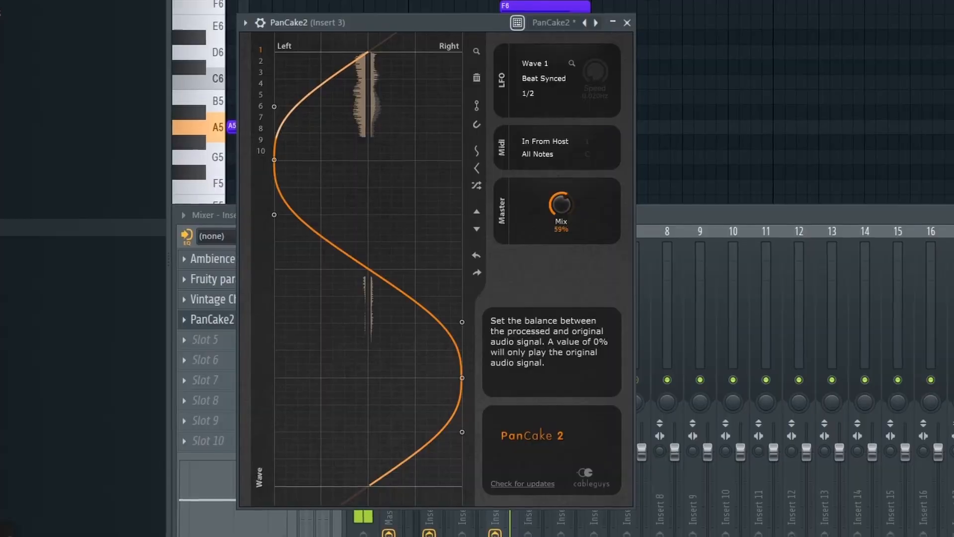
pyautogui.moveTo(561, 205); pyautogui.dragTo(560, 221)
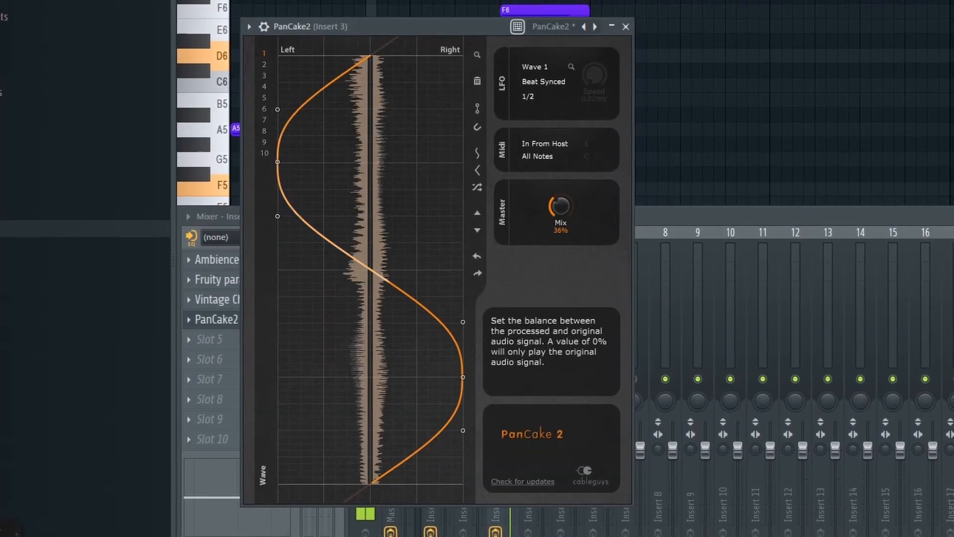
pyautogui.click(626, 24)
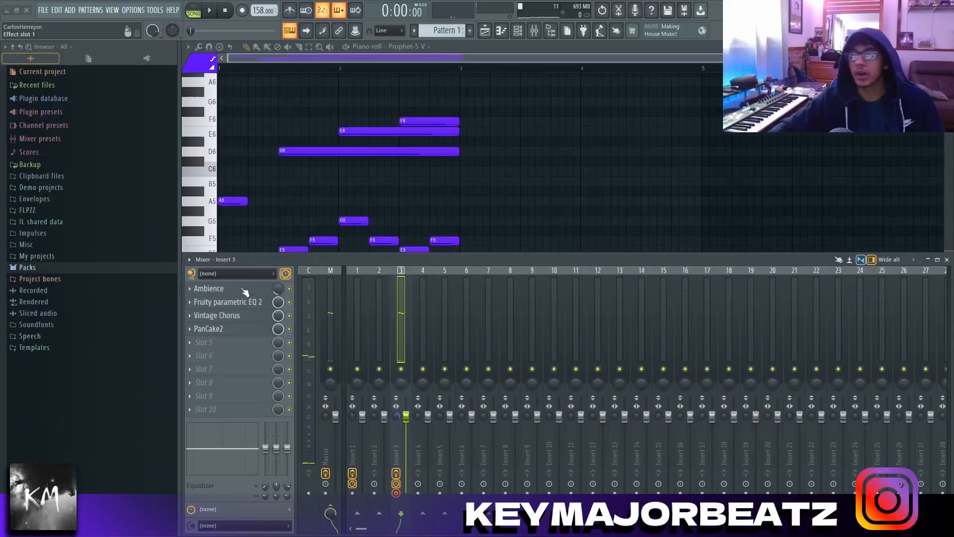
# Step: Review the settings of Ambience, Fruity Parametric EQ 2, Vintage Chorus and PanCake2 on Insert 3
pyautogui.click(244, 292)
pyautogui.click(239, 289)
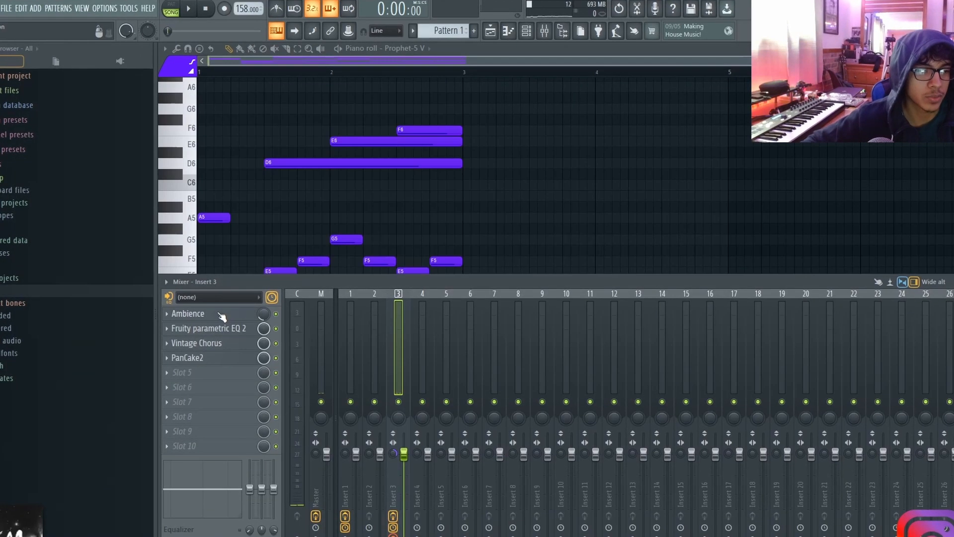
pyautogui.click(239, 301)
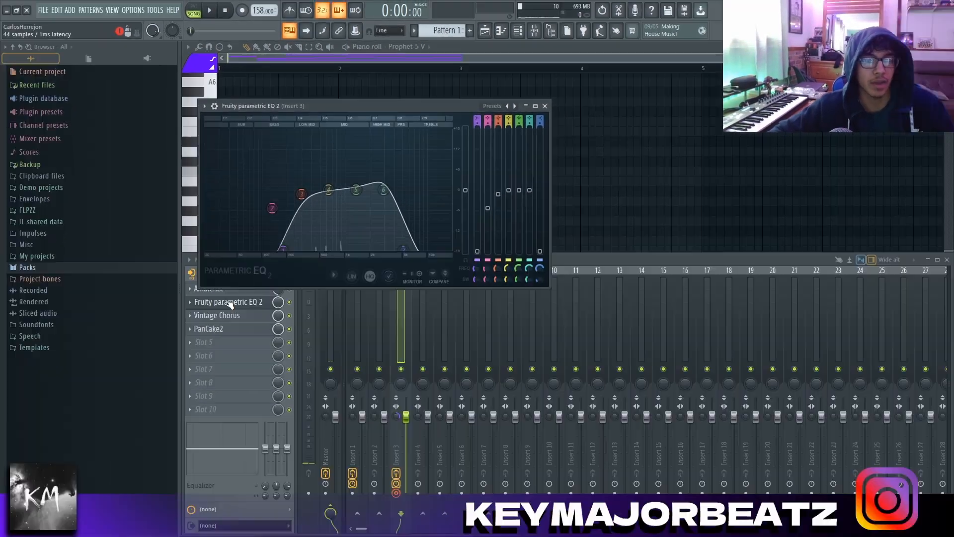
pyautogui.click(208, 336)
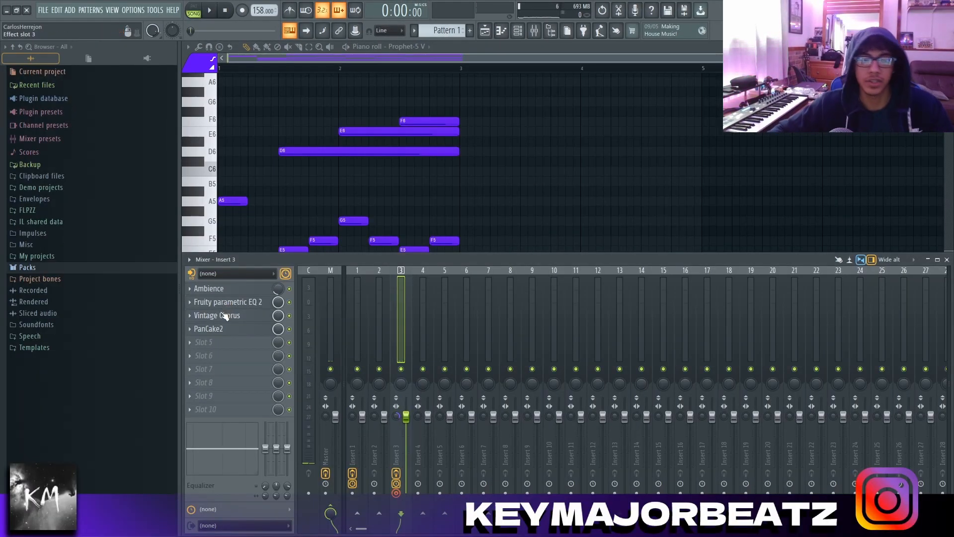
pyautogui.click(226, 316)
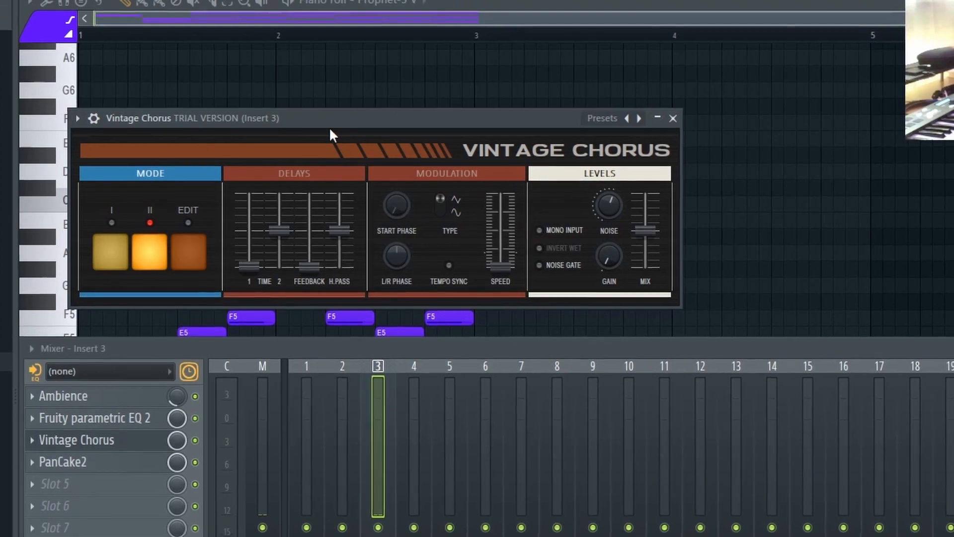
pyautogui.moveTo(208, 117); pyautogui.dragTo(251, 111)
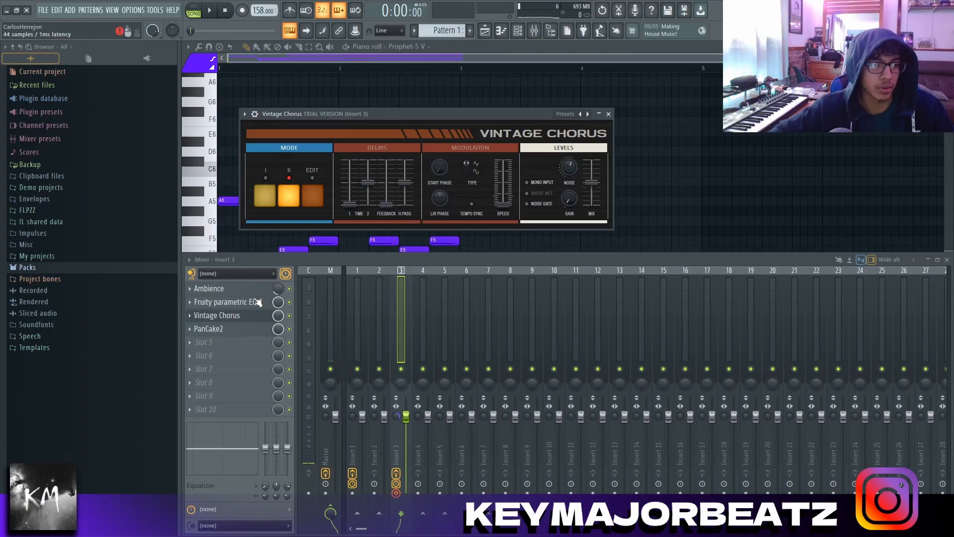
pyautogui.click(206, 329)
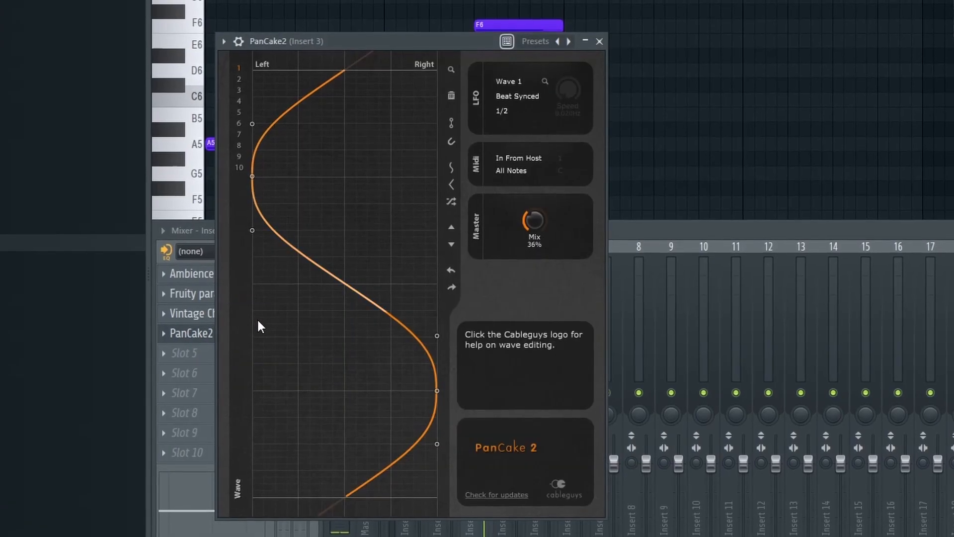
pyautogui.moveTo(341, 48); pyautogui.dragTo(371, 46)
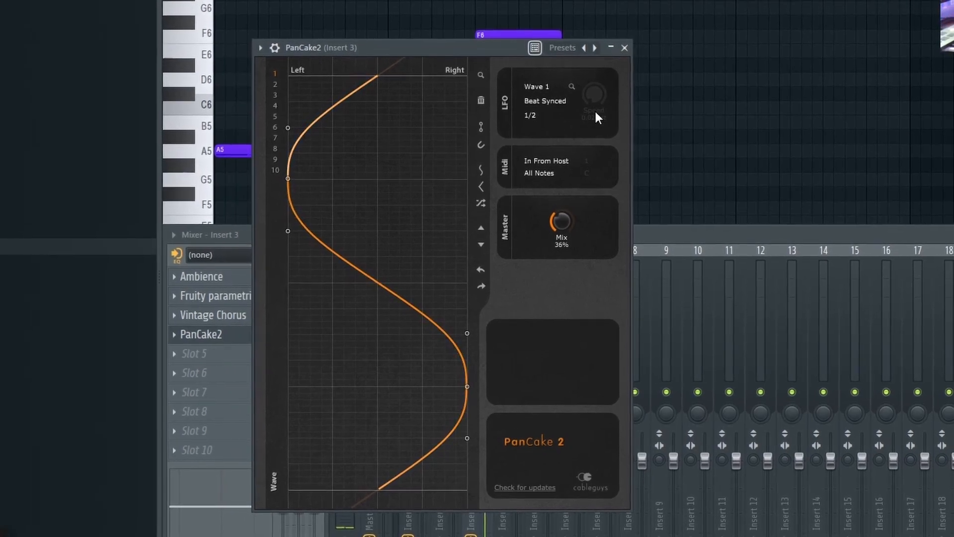
# Step: Render Insert 3 to a full-song audio clip in 32Bit float stereo with 32-point sinc resampling and HQ for all plugins
pyautogui.click(626, 46)
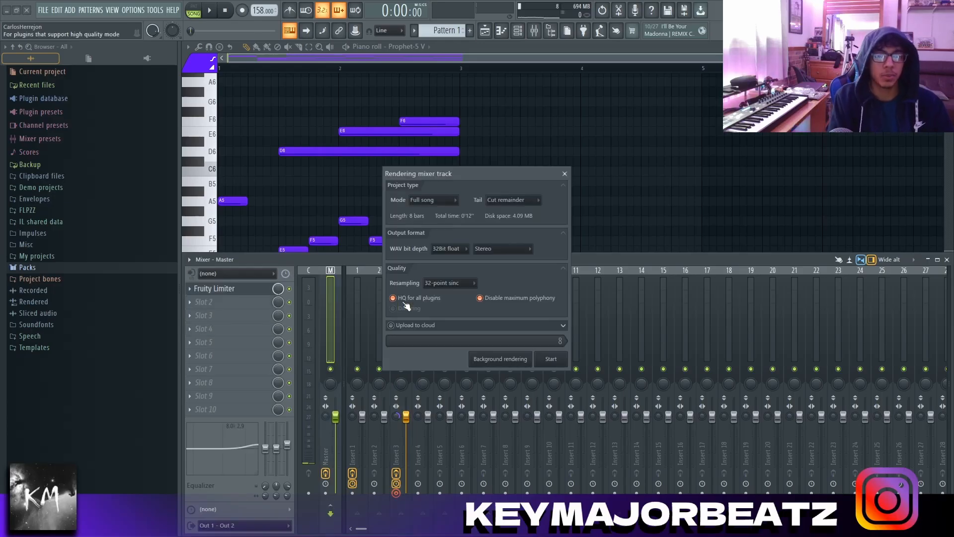
pyautogui.press('Escape')
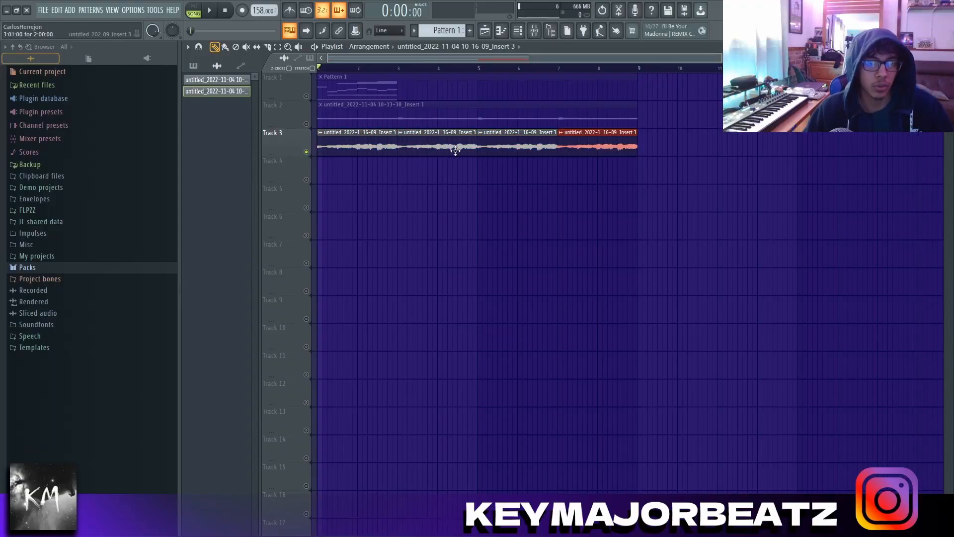
# Step: Trim the ends of the Insert 3 audio clips on Track 3 slightly, leaving short gaps, and play them back
pyautogui.click(285, 140)
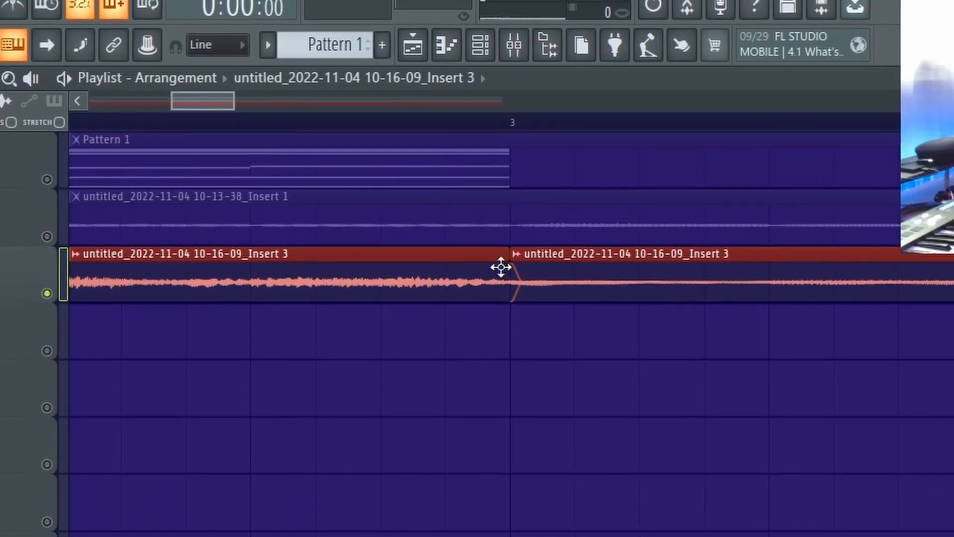
pyautogui.moveTo(503, 282); pyautogui.dragTo(472, 289)
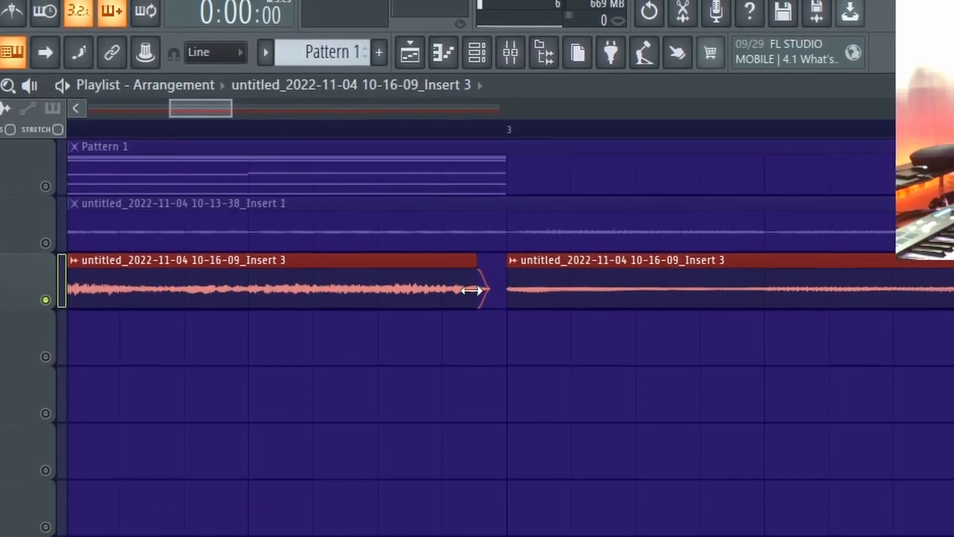
pyautogui.press('space')
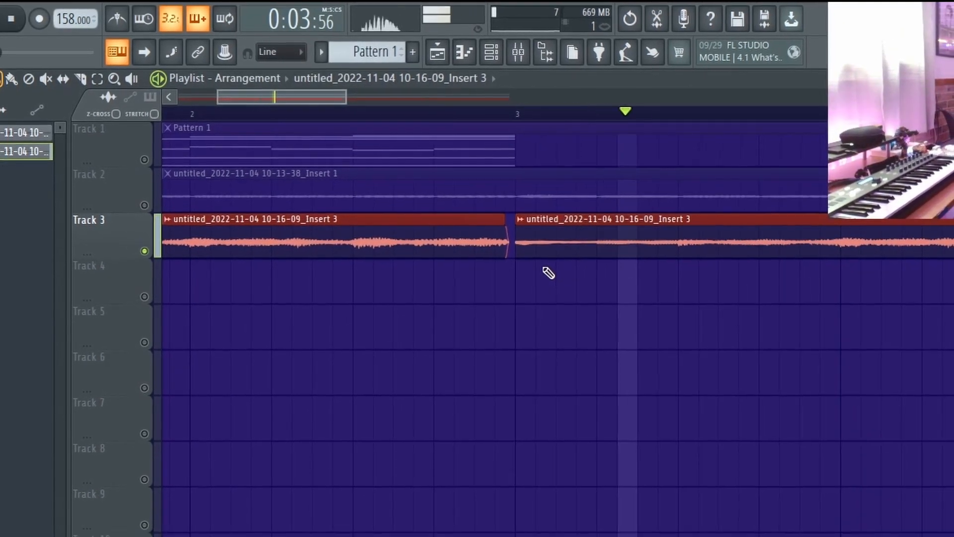
pyautogui.scroll(-5, 490, 273)
pyautogui.scroll(-3, 512, 283)
# Step: Route the Insert 3 audio clip to its own mixer track and add Cymatics Origin with Vinyl 1 noise
pyautogui.doubleClick(489, 241)
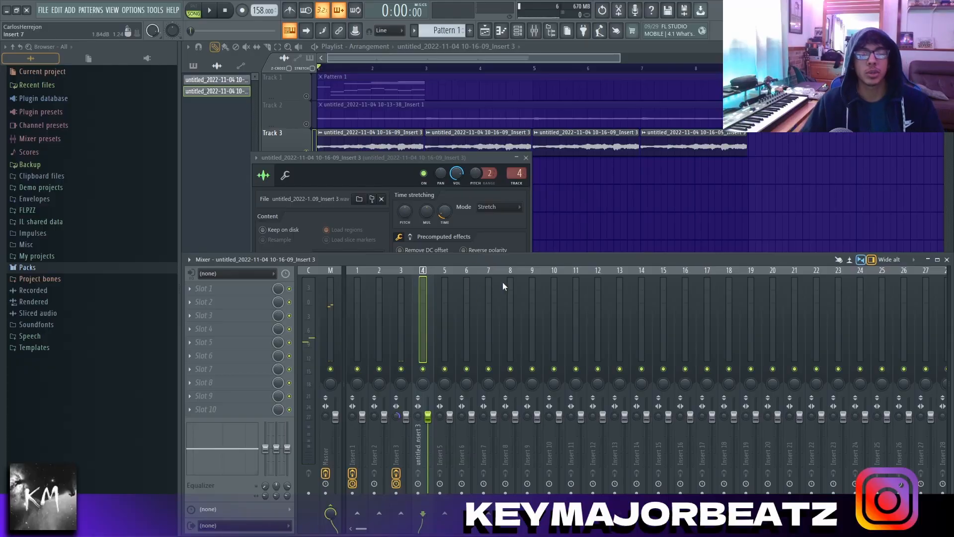
pyautogui.rightClick(631, 236)
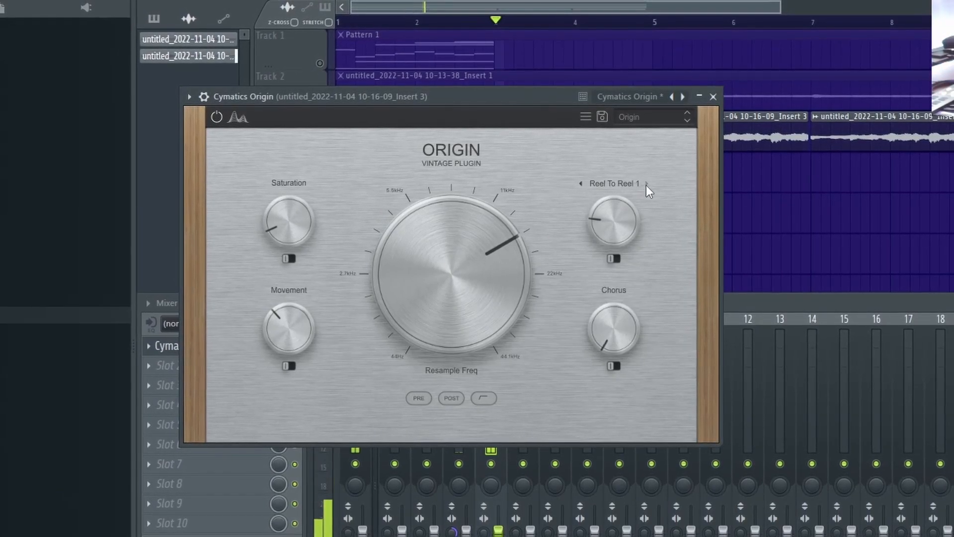
pyautogui.click(646, 184)
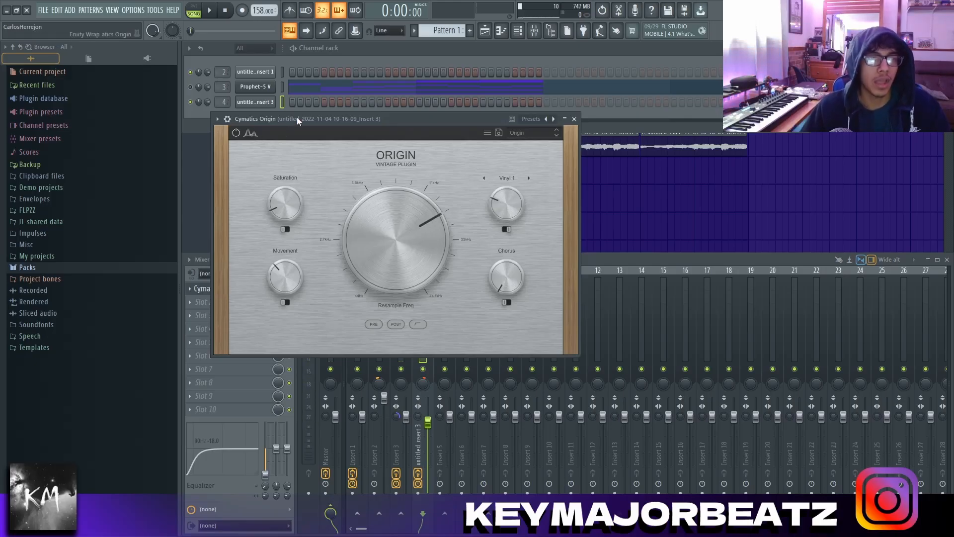
pyautogui.moveTo(297, 117); pyautogui.dragTo(283, 118)
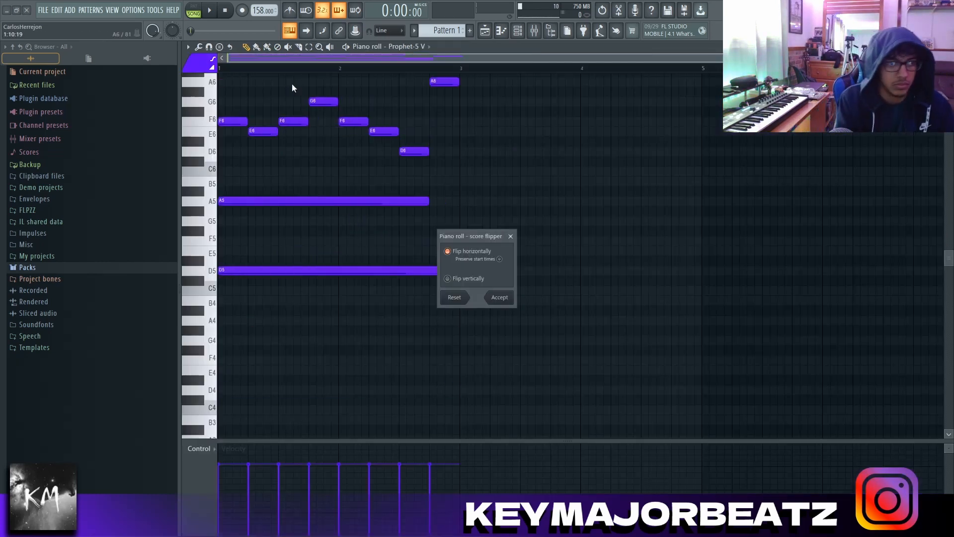
# Step: Flip the new melody's notes horizontally and load the Folded Synthwaves preset in Prophet-5 V for it
pyautogui.press('space')
pyautogui.click(499, 297)
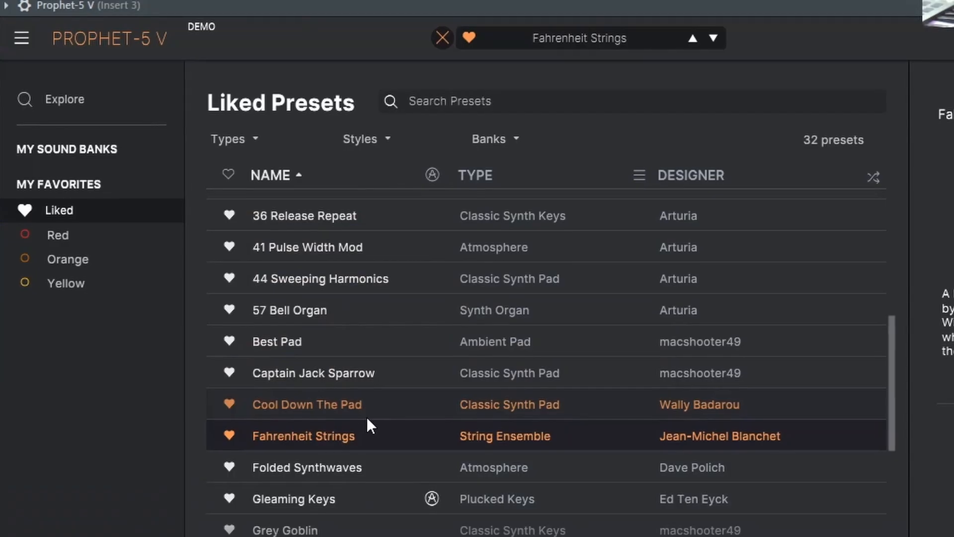
pyautogui.scroll(-3, 365, 413)
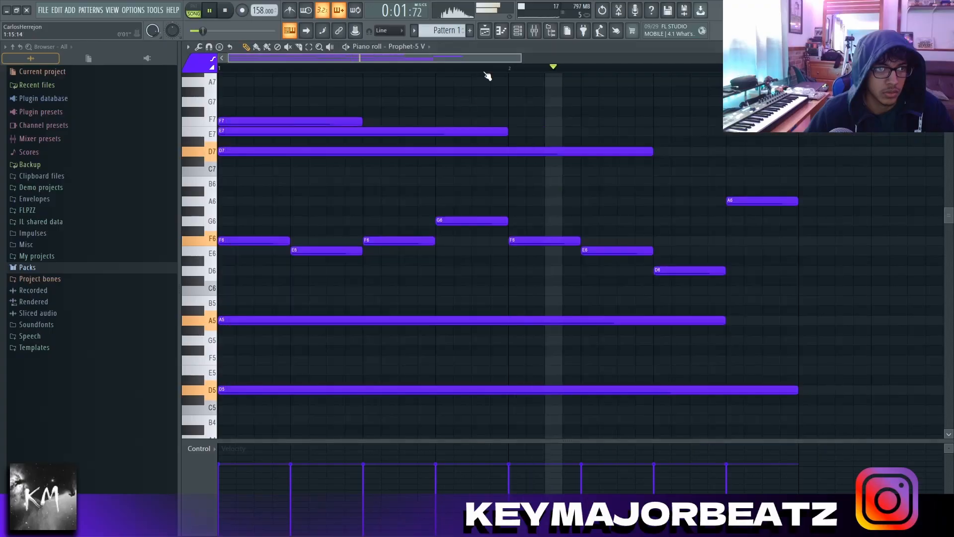
pyautogui.click(493, 32)
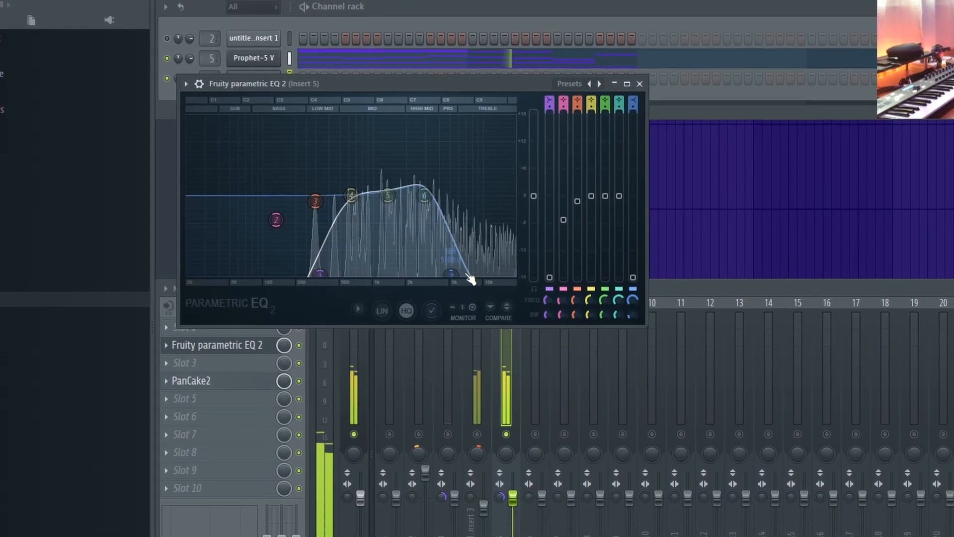
# Step: Add Vintage Chorus to slot 3 of Insert 5 and set PanCake2's mix to 57%
pyautogui.click(224, 349)
pyautogui.click(219, 362)
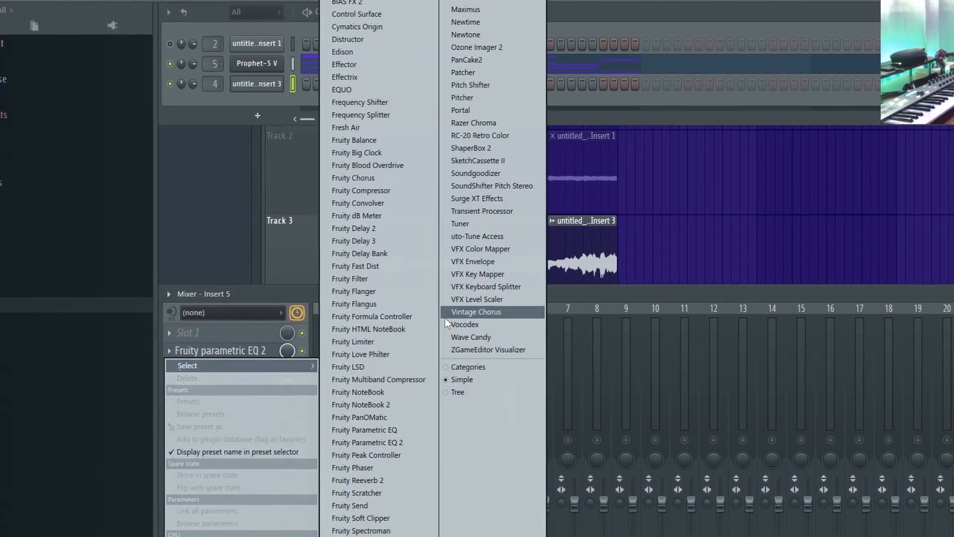
pyautogui.click(476, 312)
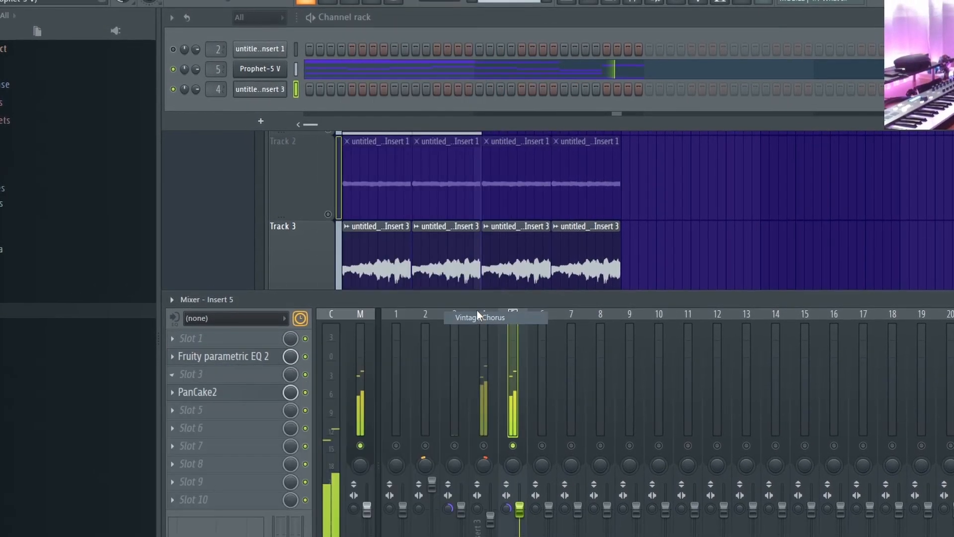
pyautogui.click(224, 394)
pyautogui.moveTo(517, 243); pyautogui.dragTo(517, 225)
pyautogui.press('Escape')
# Step: Add a second Fruity Parametric EQ 2 to Insert 5 with the 40Hz + 18kHz cut preset and raise its low cut
pyautogui.click(243, 366)
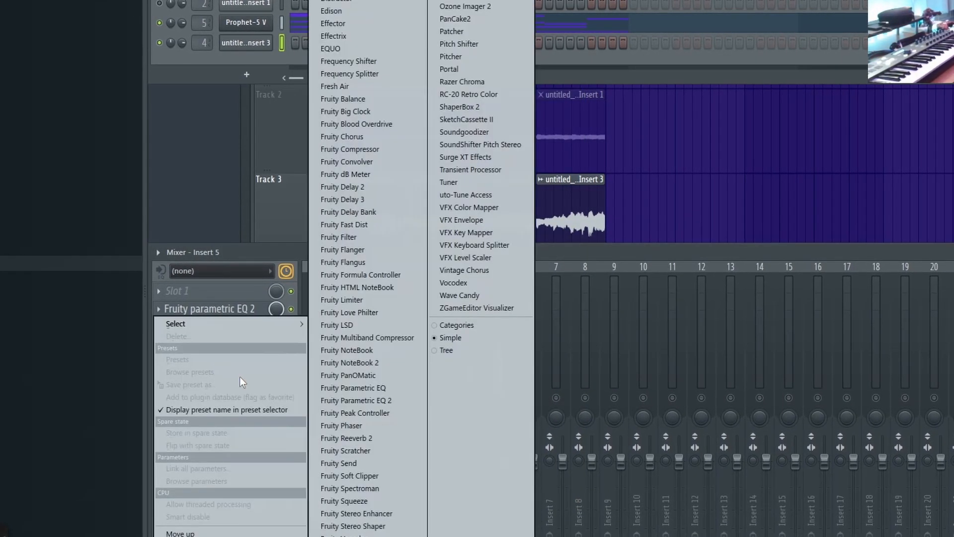
pyautogui.click(379, 401)
pyautogui.click(586, 31)
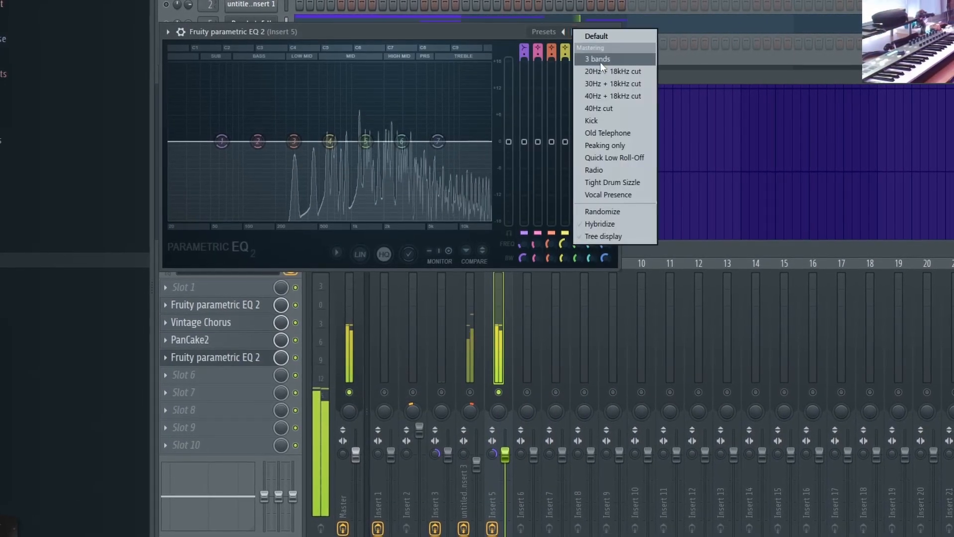
pyautogui.click(583, 99)
pyautogui.moveTo(271, 241); pyautogui.dragTo(348, 249)
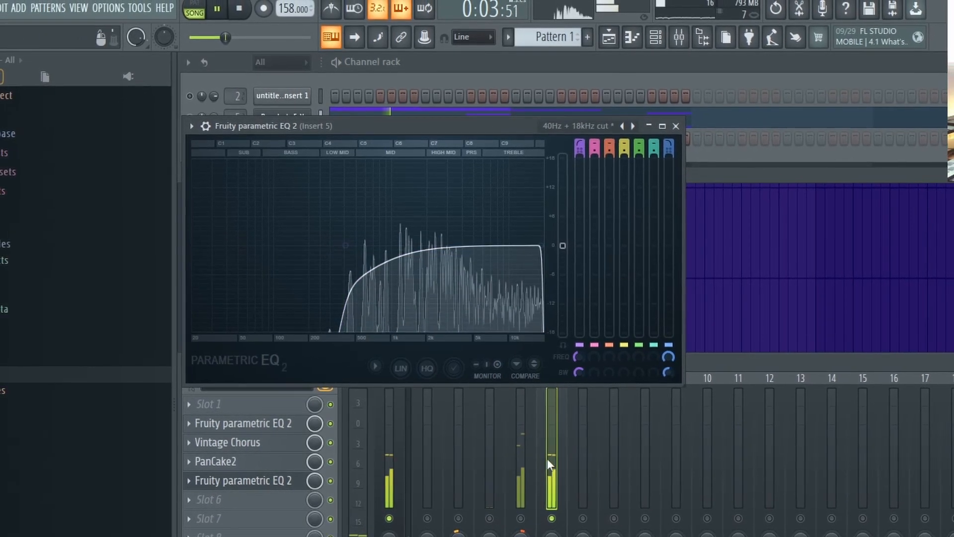
pyautogui.click(548, 477)
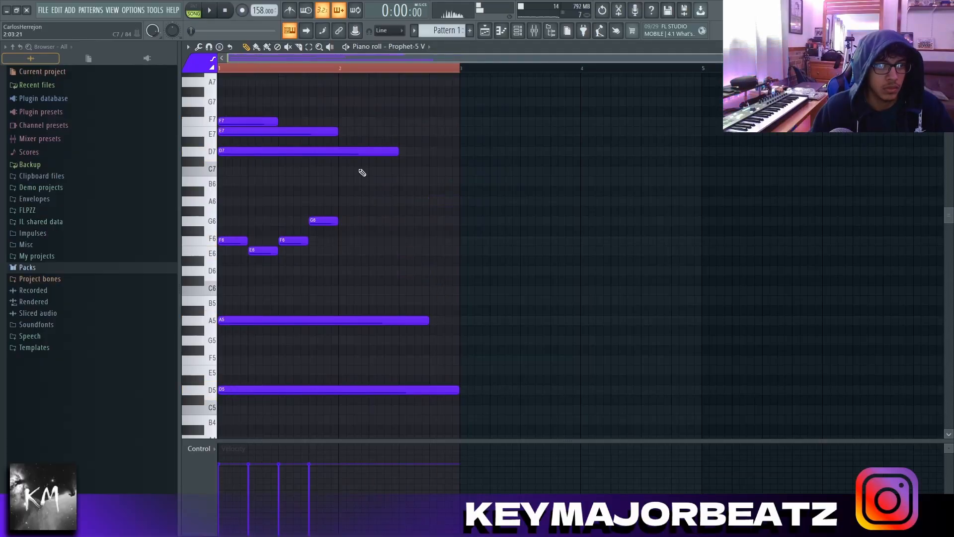
# Step: Shorten the D7, A5 and D5 notes to end at bar 2 and duplicate the Pattern 1 clips up to bar 9
pyautogui.press('p')
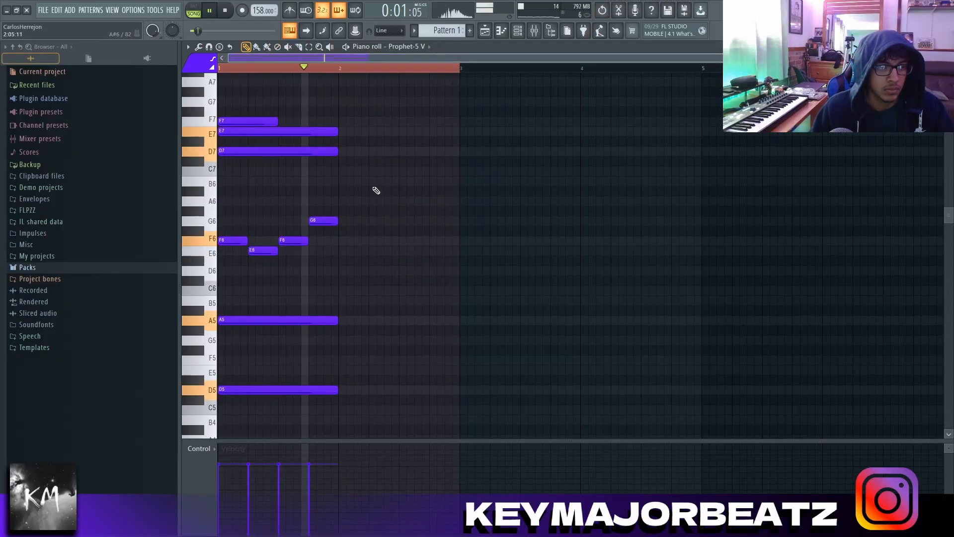
pyautogui.click(484, 32)
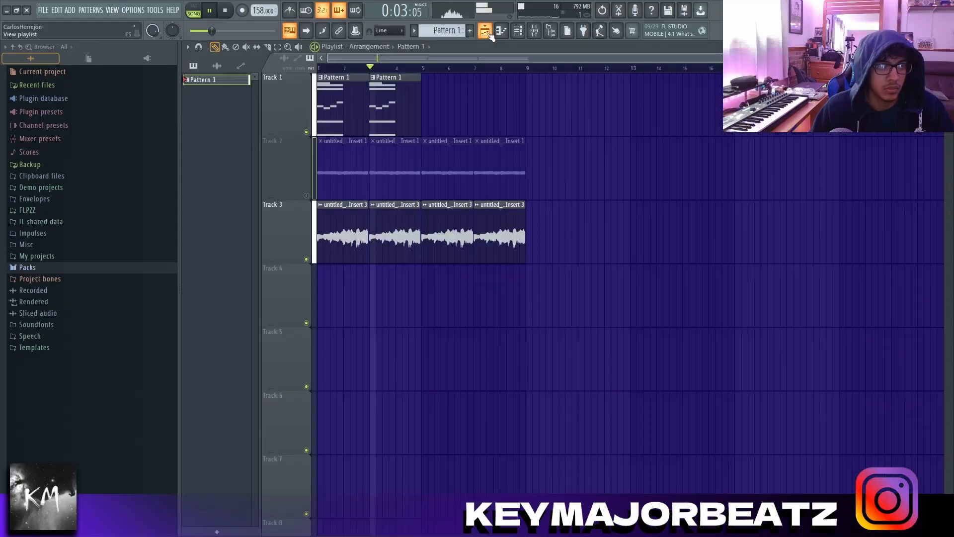
pyautogui.hotkey('ctrl', 'b')
# Step: Lower Insert 5's volume to 83% (-4.0 dB) and solo the track
pyautogui.click(580, 43)
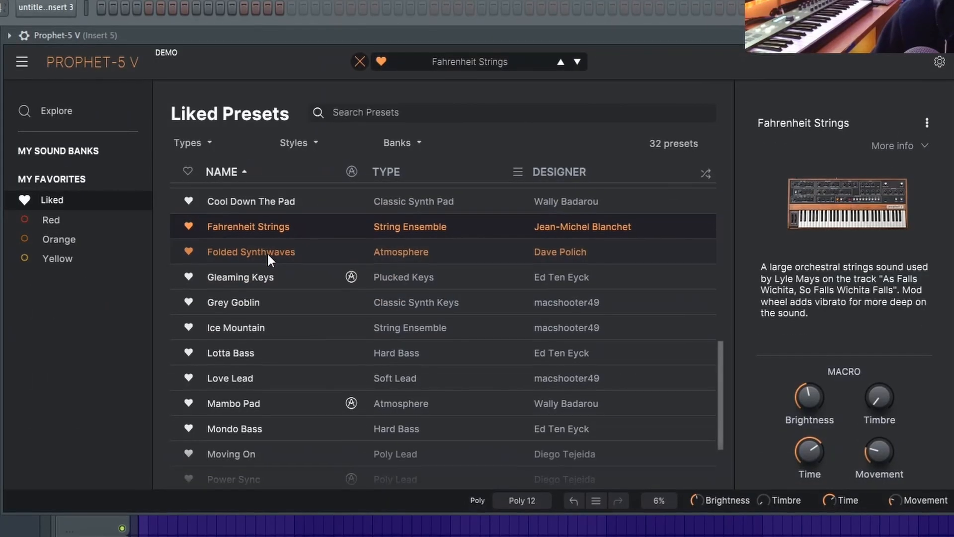
pyautogui.click(268, 251)
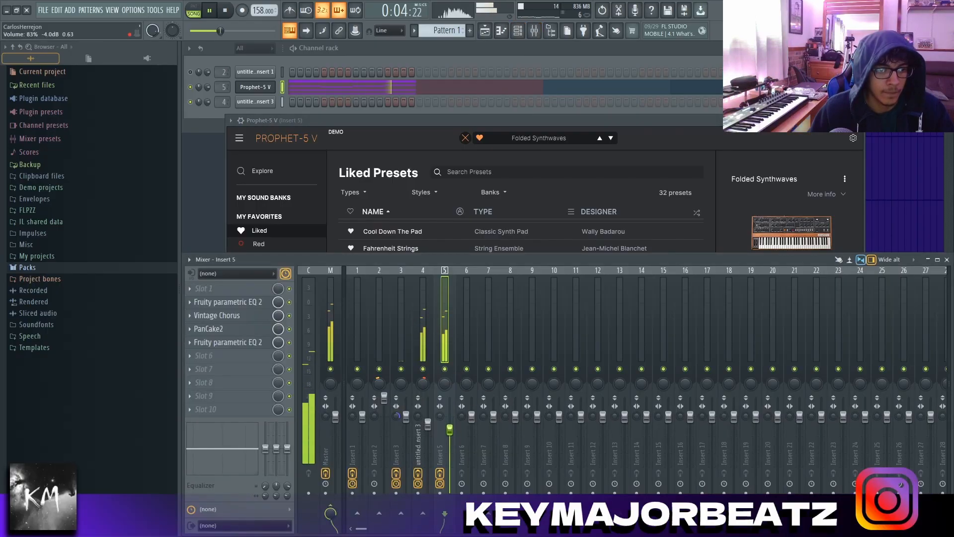
pyautogui.rightClick(446, 370)
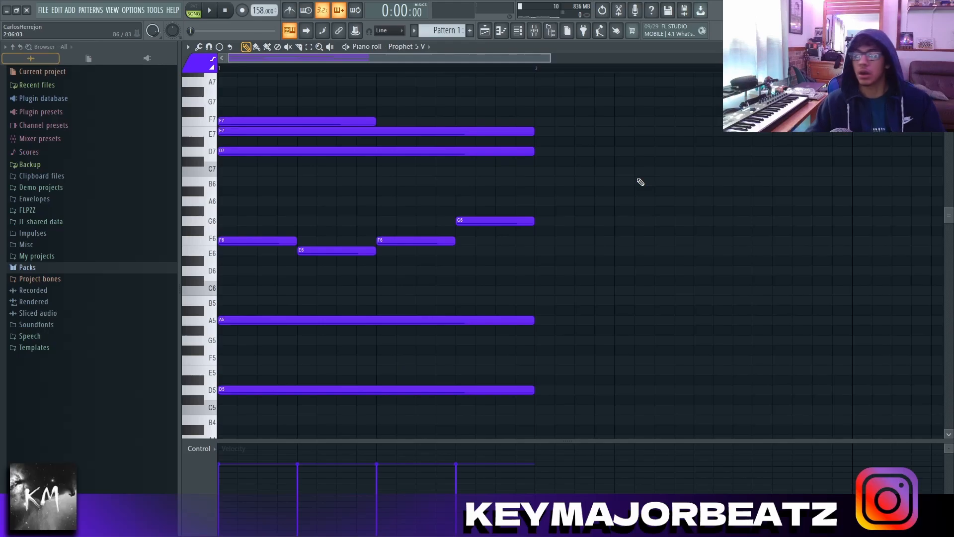
# Step: Try flipping the one-bar pattern's notes horizontally with the score flipper
pyautogui.scroll(-3, 492, 186)
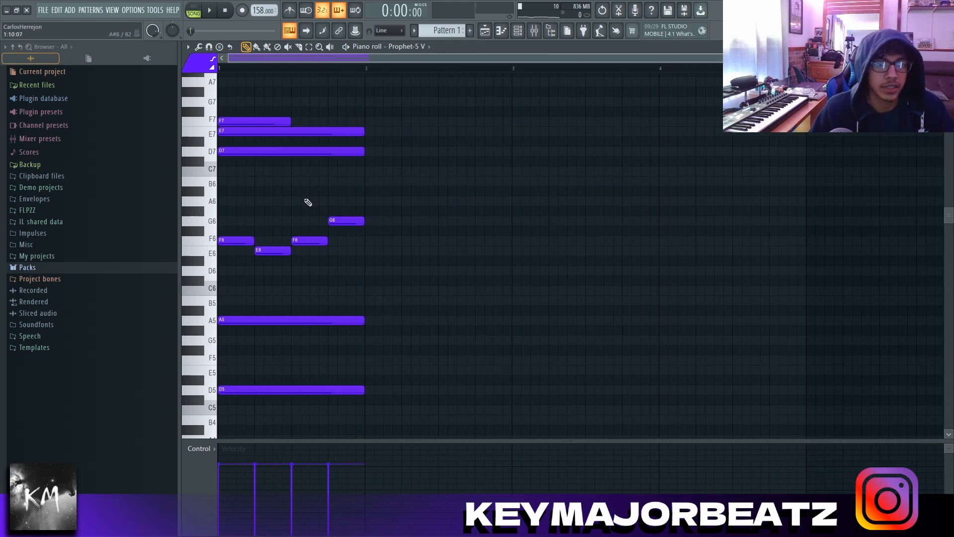
pyautogui.hotkey('alt', 'y')
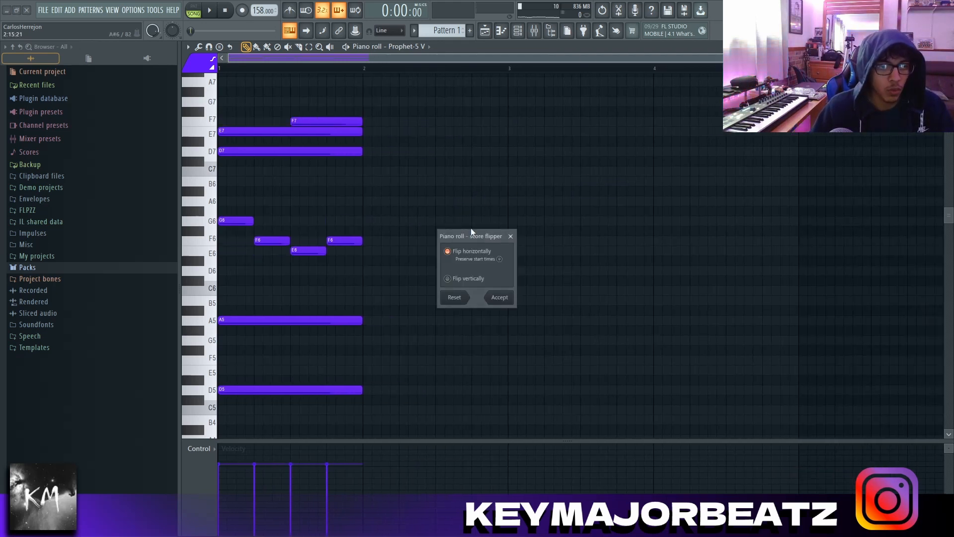
pyautogui.click(511, 236)
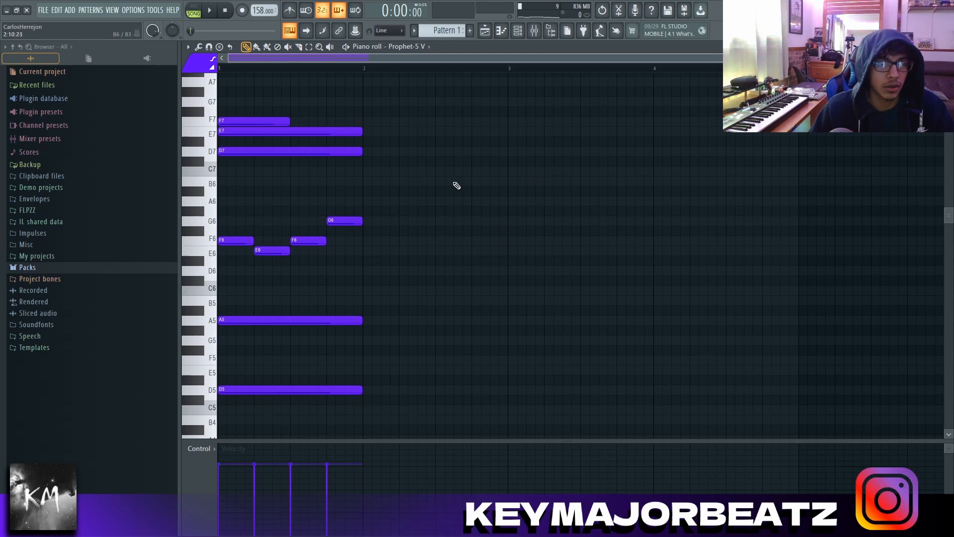
pyautogui.scroll(1, 445, 100)
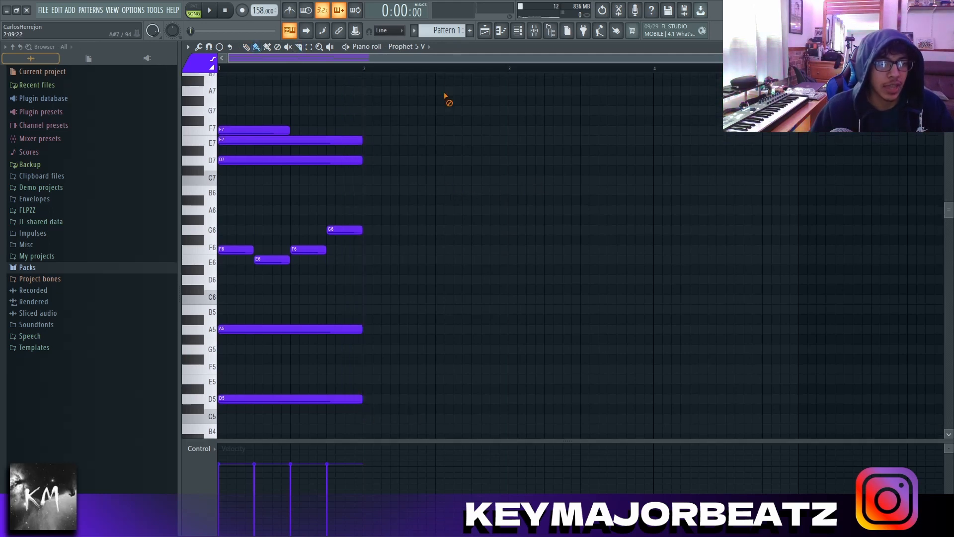
pyautogui.scroll(-1, 432, 270)
pyautogui.scroll(2, 442, 261)
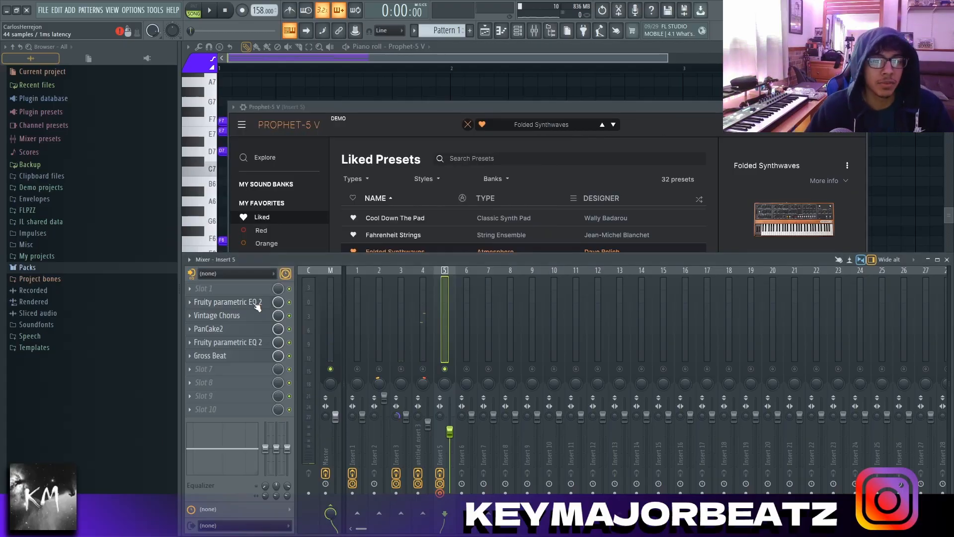
# Step: Review the settings of both Fruity Parametric EQ 2 instances, Vintage Chorus, PanCake2 and Gross Beat on Insert 5
pyautogui.click(254, 304)
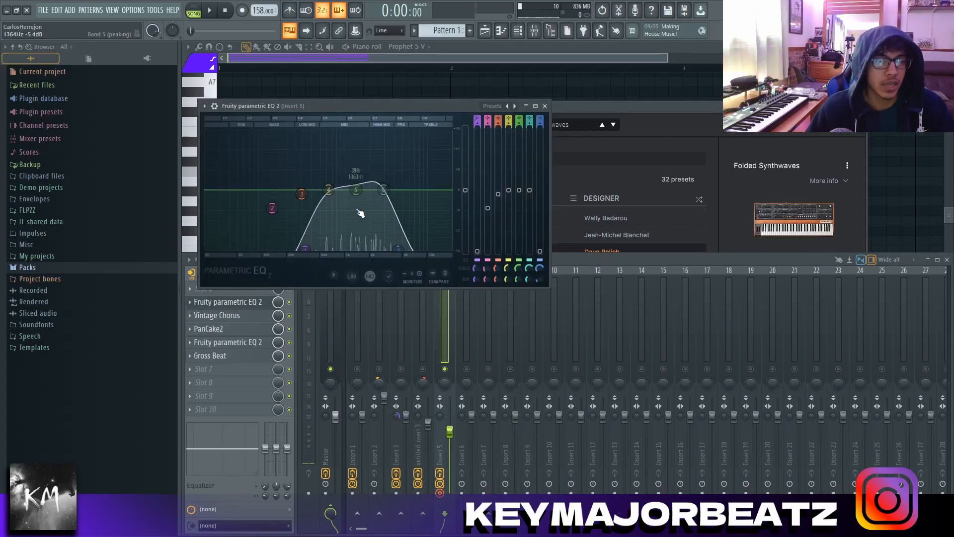
pyautogui.click(255, 304)
pyautogui.click(255, 315)
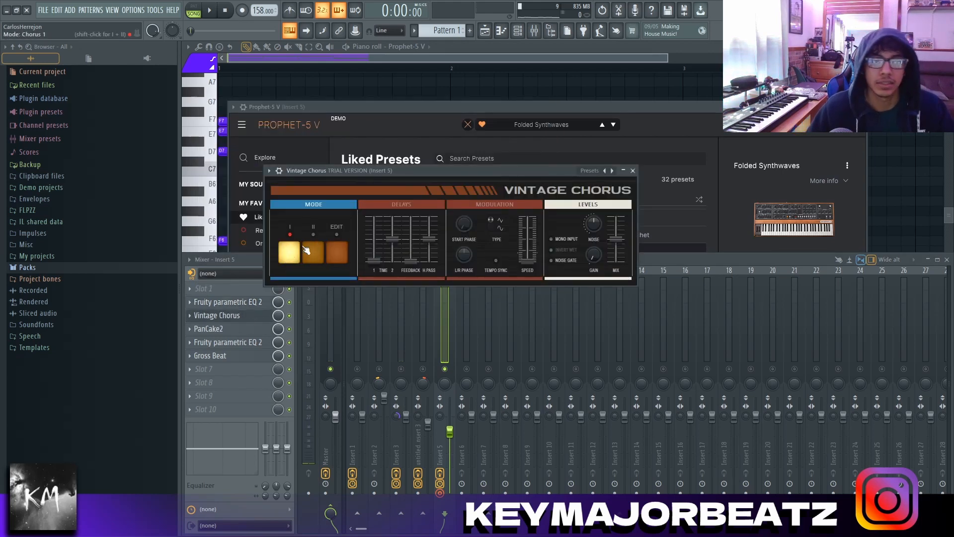
pyautogui.click(230, 318)
pyautogui.click(236, 328)
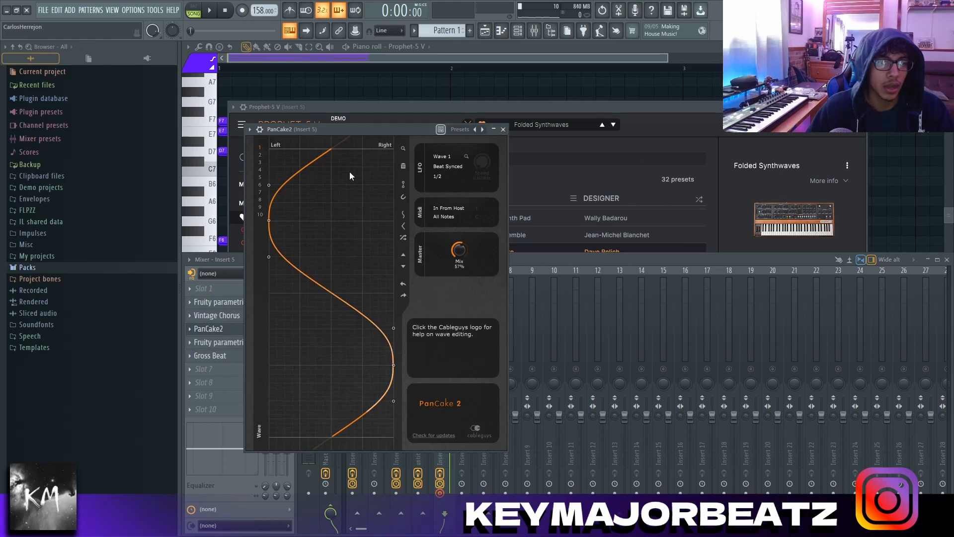
pyautogui.click(238, 330)
pyautogui.click(241, 341)
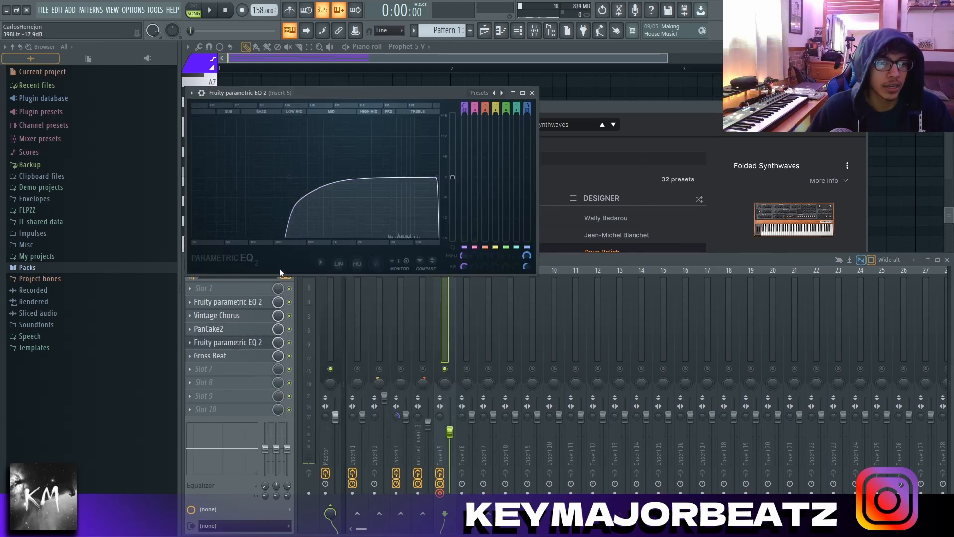
pyautogui.click(267, 356)
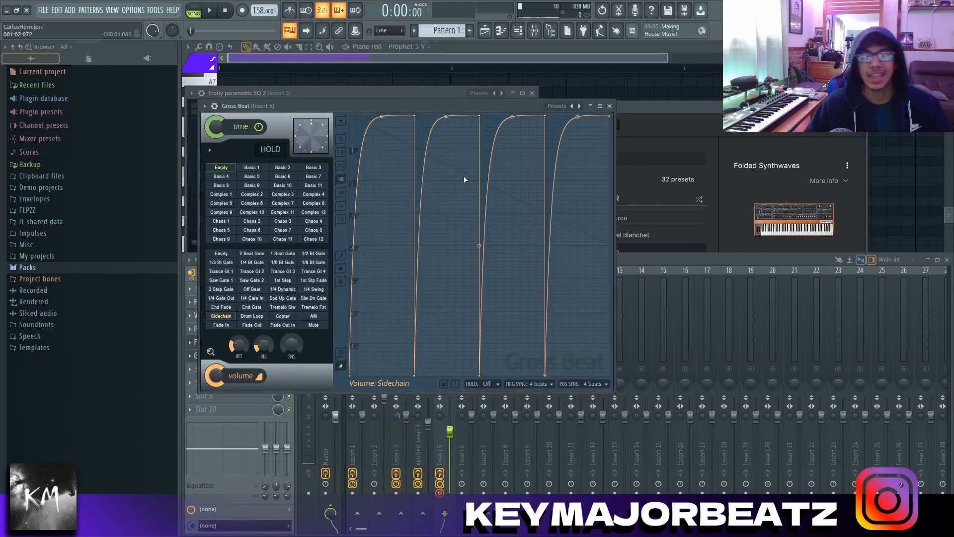
# Step: Render the Insert 5 mixer track to an audio clip
pyautogui.hotkey('ctrl', 'alt', 'r')
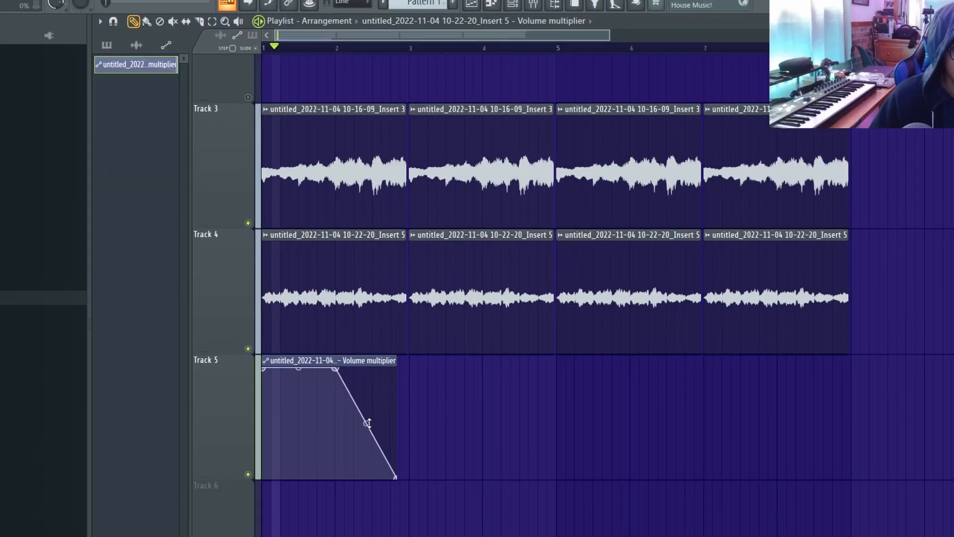
# Step: Curve the fade-out of the Insert 5 volume automation on Track 5 and copy the automation clip to bar 3
pyautogui.moveTo(367, 422); pyautogui.dragTo(360, 400)
pyautogui.moveTo(348, 358); pyautogui.dragTo(493, 370)
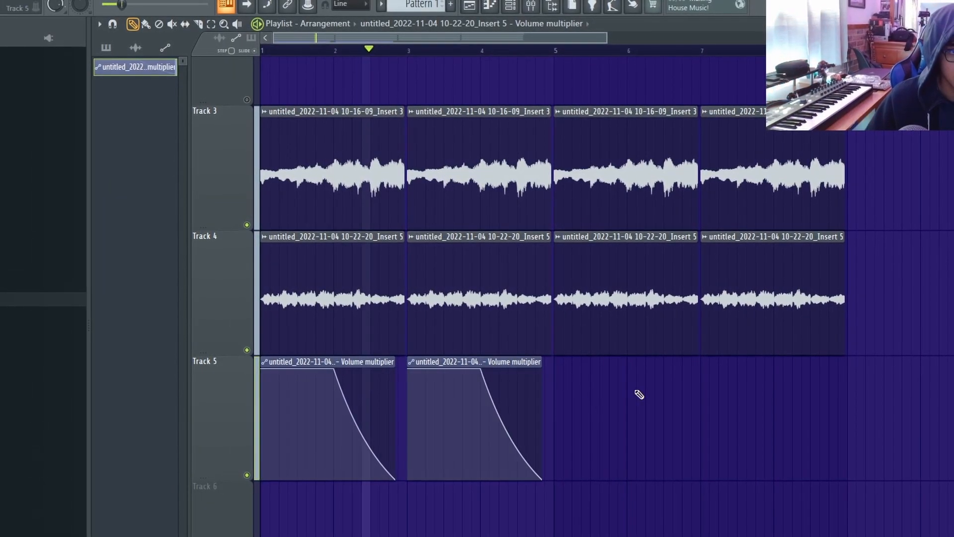
# Step: Copy the Track 5 volume automation clips to bars 5 and 7 and bend the fade-out into a convex curve
pyautogui.moveTo(630, 398); pyautogui.dragTo(365, 425)
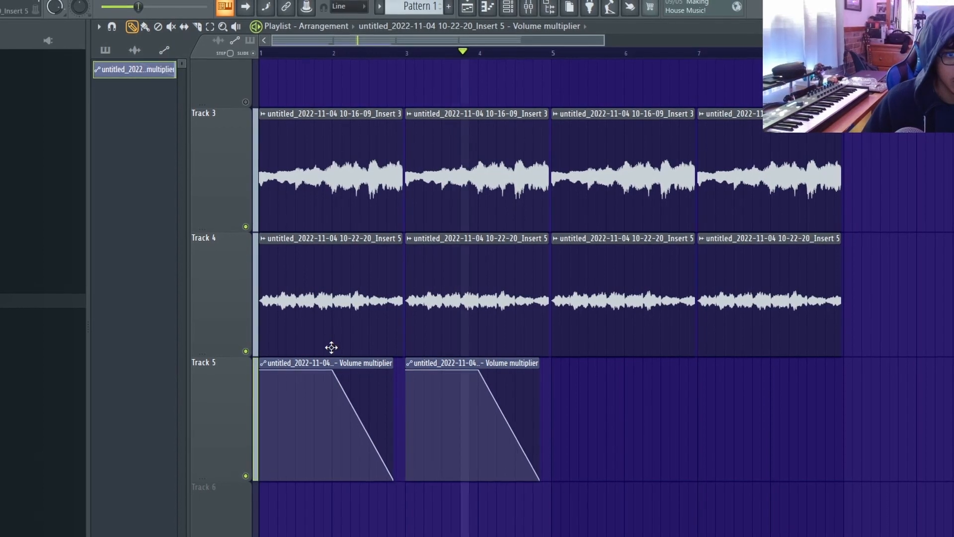
pyautogui.moveTo(262, 383); pyautogui.dragTo(497, 422)
pyautogui.moveTo(294, 366); pyautogui.dragTo(588, 404)
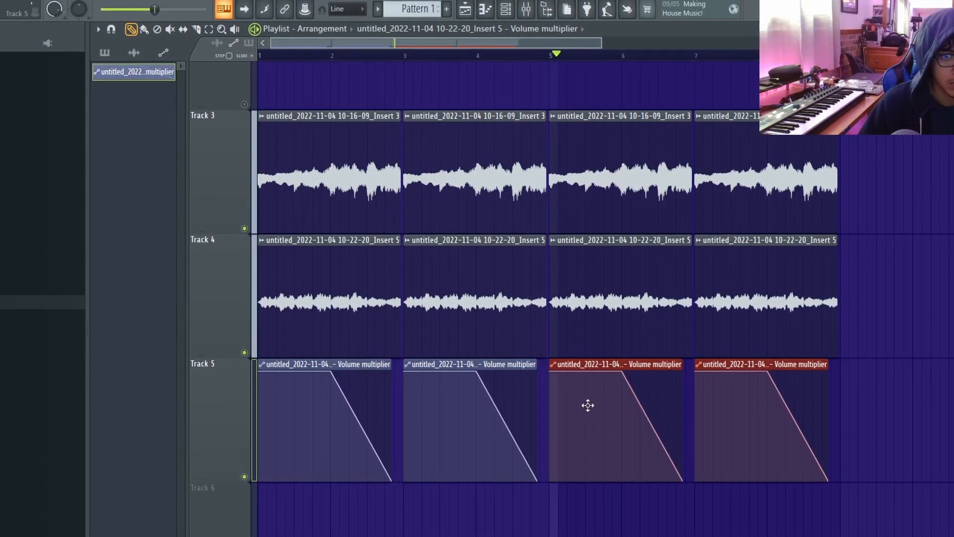
pyautogui.moveTo(506, 426); pyautogui.dragTo(506, 412)
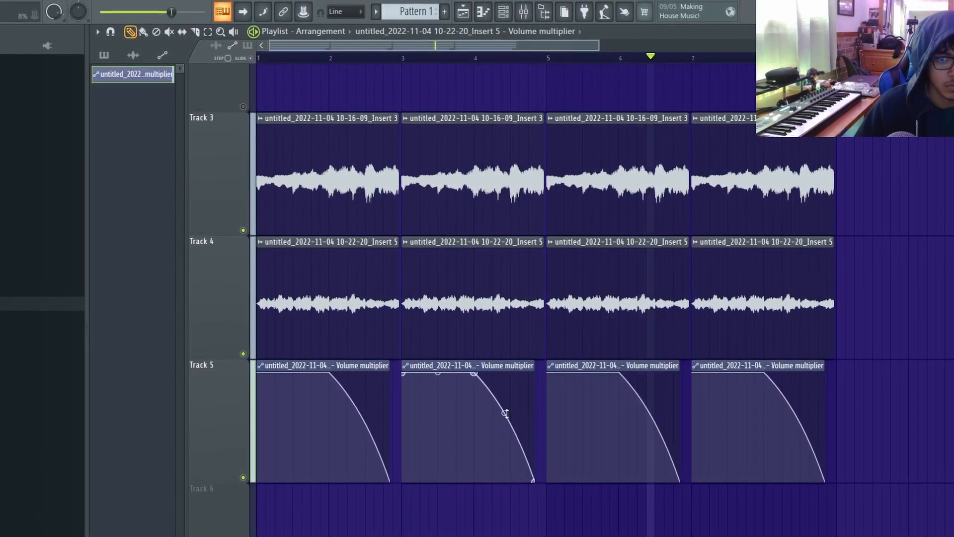
# Step: Examine the volume fade on Track 5 and open the Automate options of the first Insert 5 audio clip on Track 4
pyautogui.scroll(-1, 577, 528)
pyautogui.scroll(-2, 415, 336)
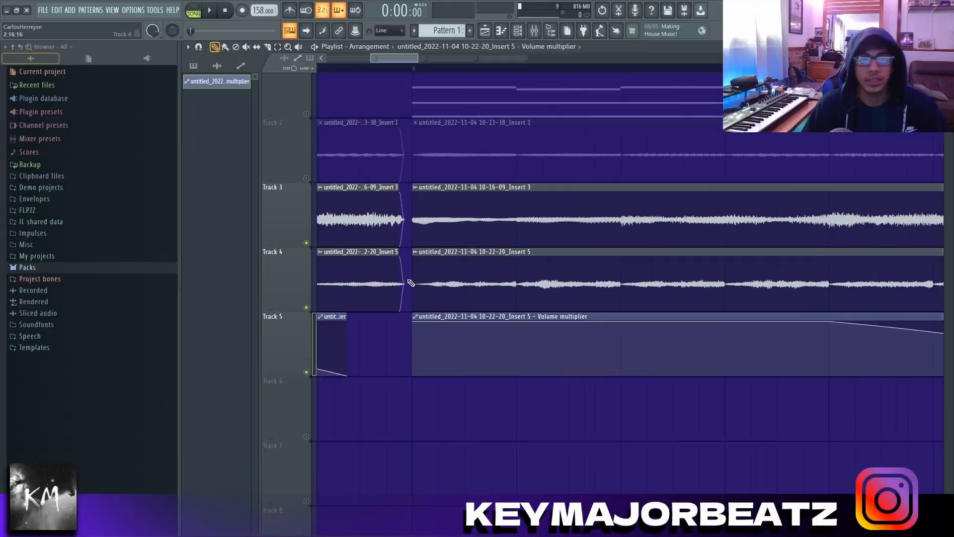
pyautogui.scroll(-4, 407, 249)
pyautogui.scroll(6, 399, 259)
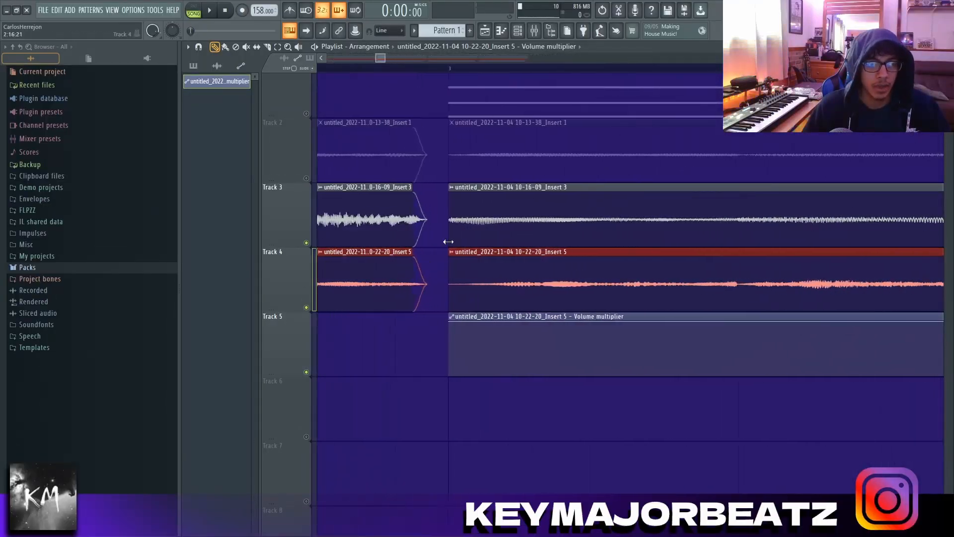
pyautogui.scroll(1, 449, 242)
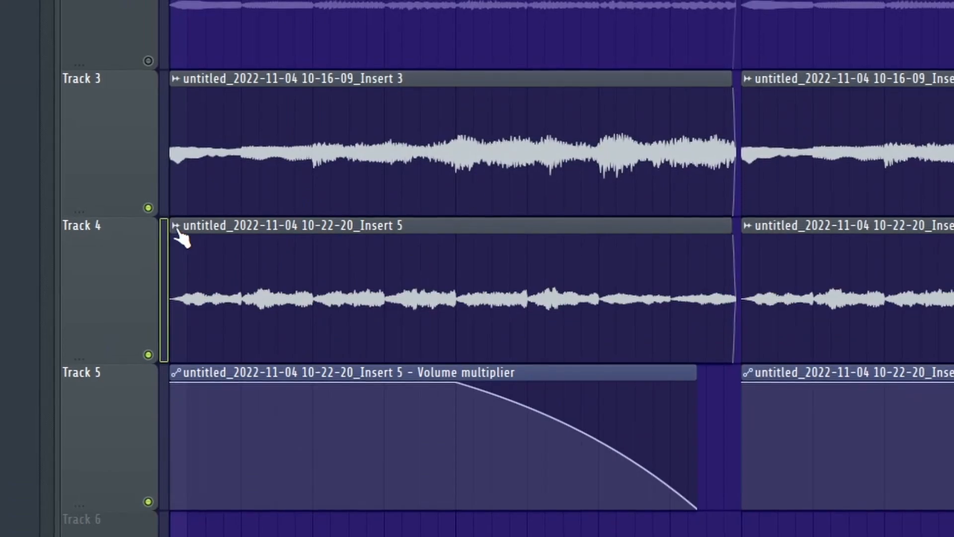
pyautogui.rightClick(324, 252)
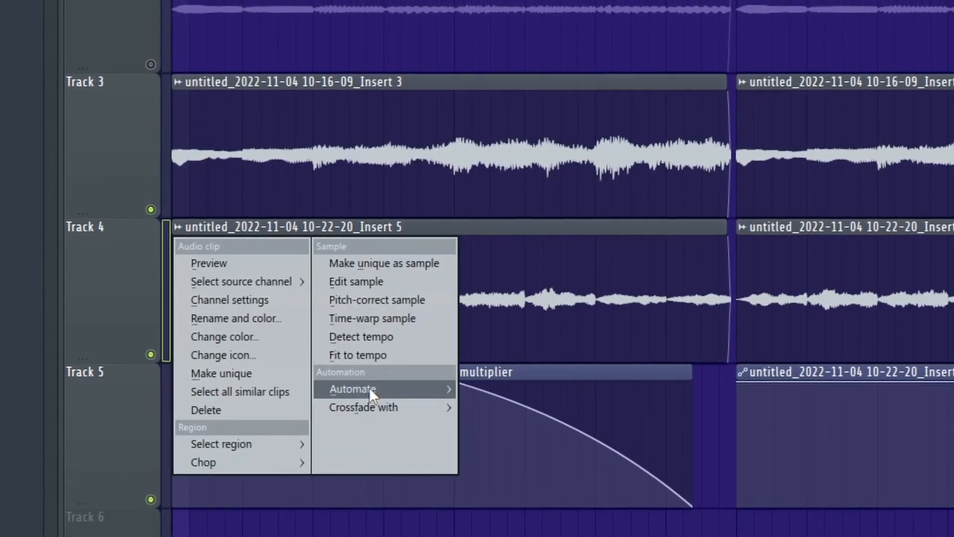
pyautogui.moveTo(369, 389)
pyautogui.click(486, 405)
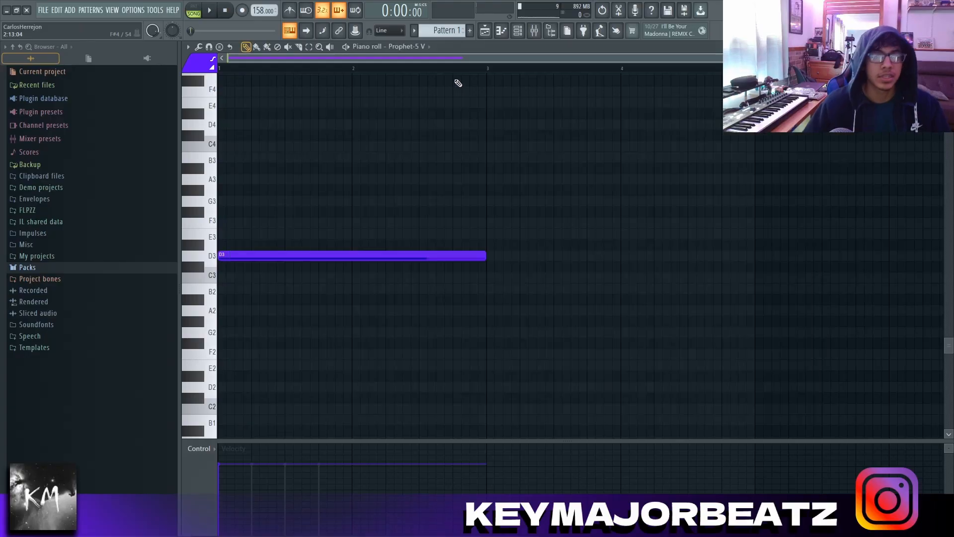
# Step: Transpose the long D3 note of the Prophet-5 V pattern down one octave
pyautogui.hotkey('ctrl', 'Down')
pyautogui.scroll(2, 553, 220)
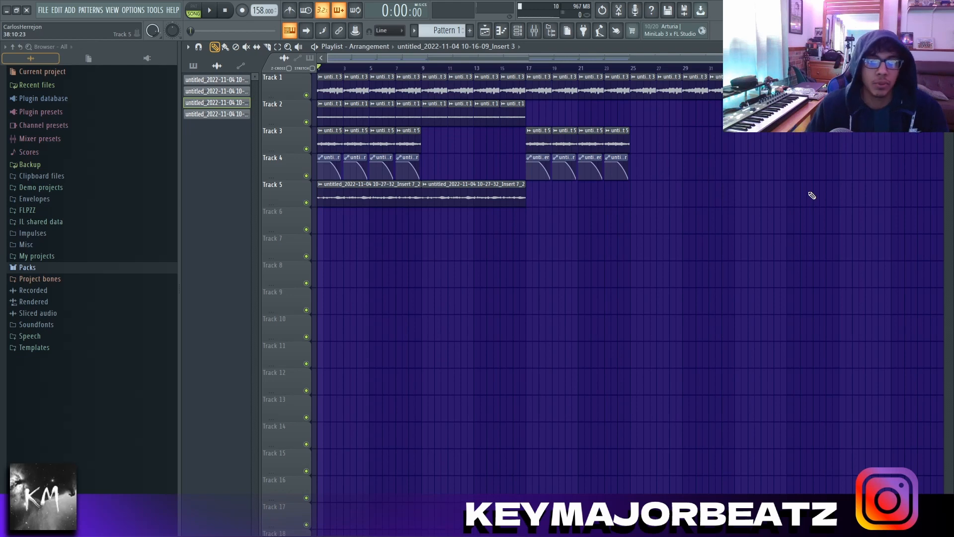
# Step: Add Fruity parametric EQ 2 to the Master mixer track after the limiter and move its window clear of the track names
pyautogui.click(534, 31)
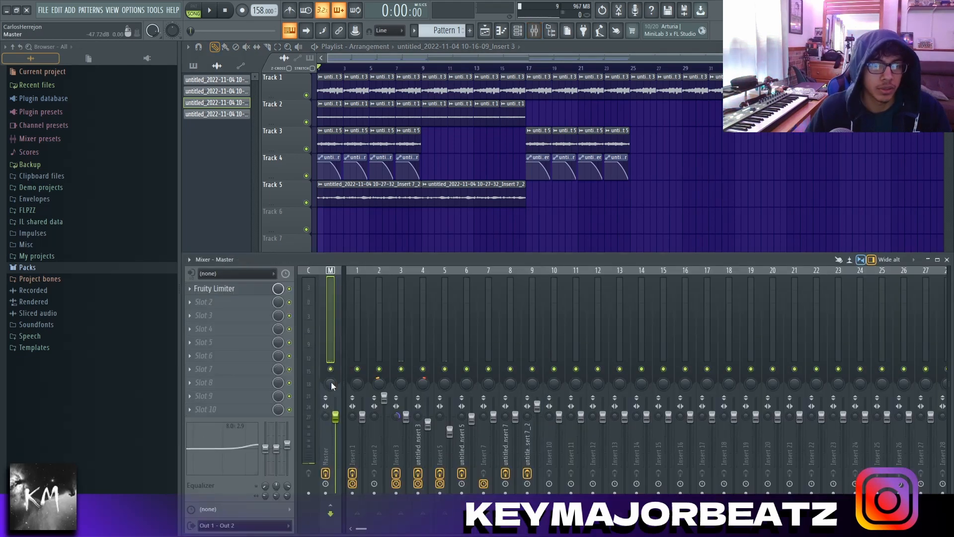
pyautogui.click(347, 371)
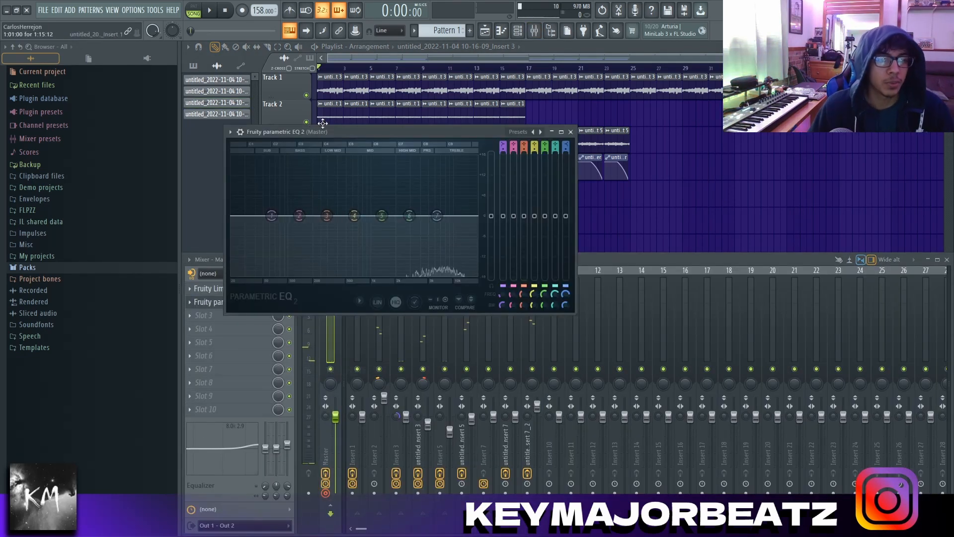
pyautogui.moveTo(324, 133); pyautogui.dragTo(483, 123)
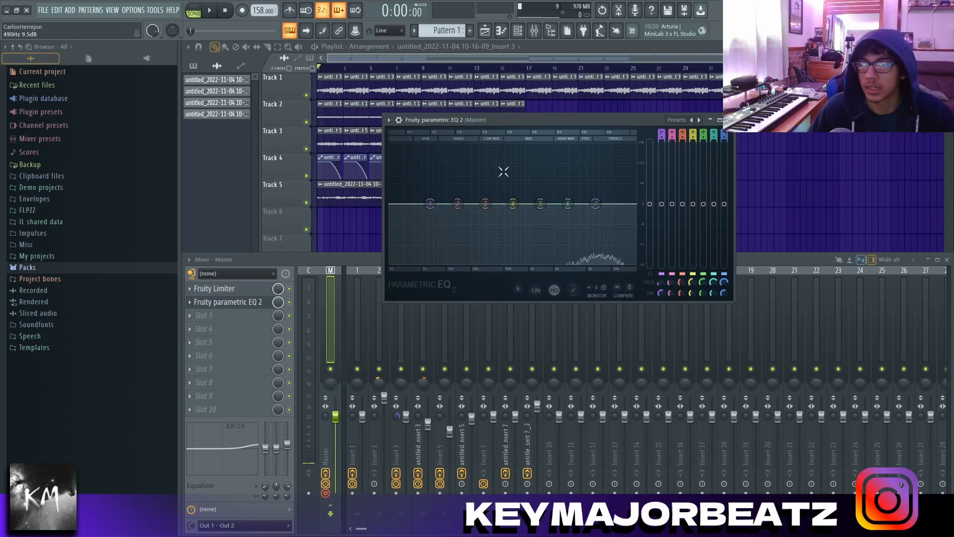
# Step: Play the arrangement and lower bands 4, 3, 1 and 7 of the Master EQ, with band 3 near 300 Hz
pyautogui.press('space')
pyautogui.moveTo(513, 204); pyautogui.dragTo(488, 209)
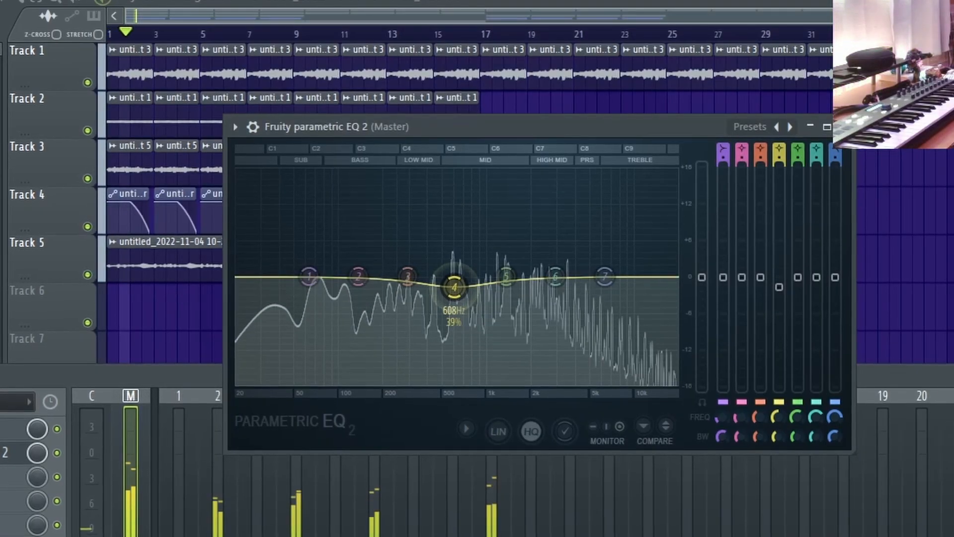
pyautogui.moveTo(453, 287); pyautogui.dragTo(408, 284)
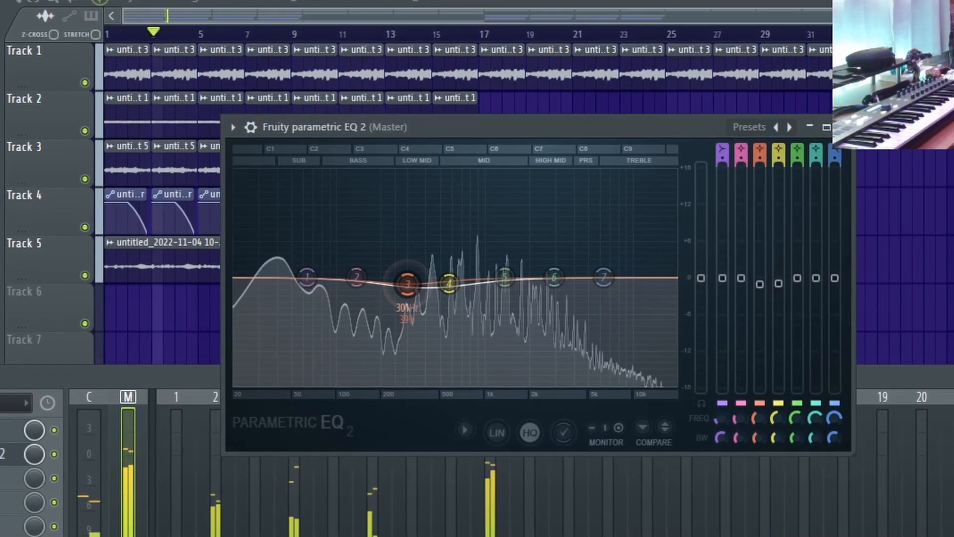
pyautogui.moveTo(308, 277); pyautogui.dragTo(307, 291)
pyautogui.moveTo(603, 277); pyautogui.dragTo(630, 305)
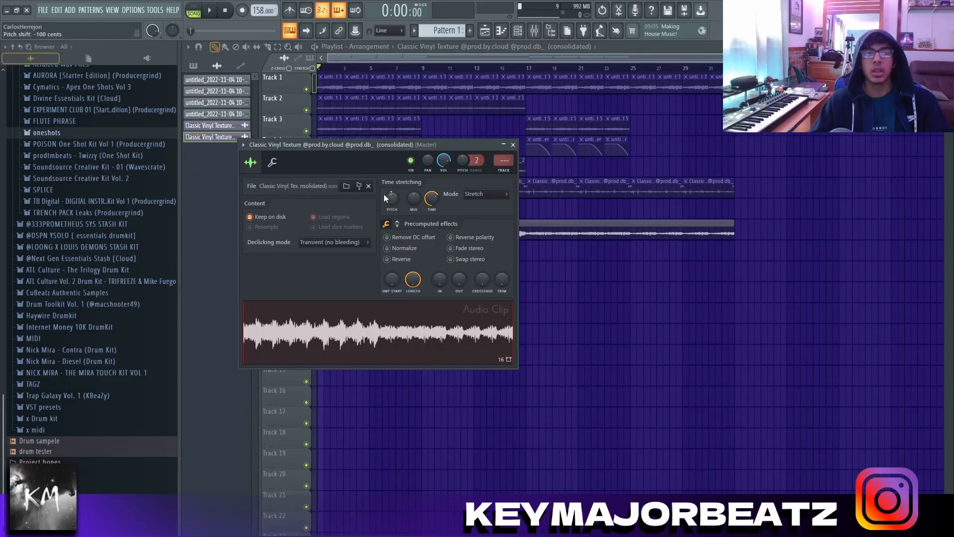
# Step: Review the Fruity Flanger settings on the Master mixer track
pyautogui.click(534, 30)
pyautogui.click(214, 356)
pyautogui.click(250, 343)
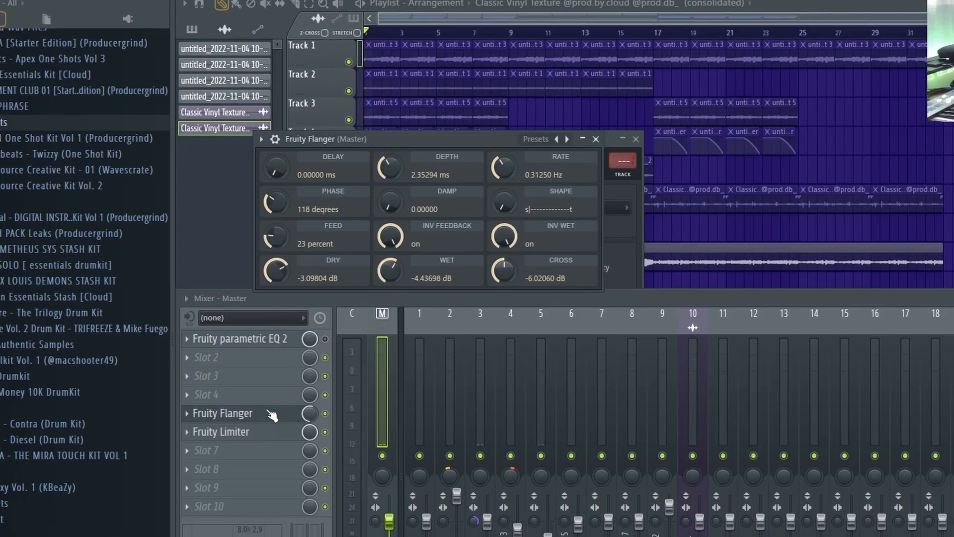
pyautogui.click(250, 343)
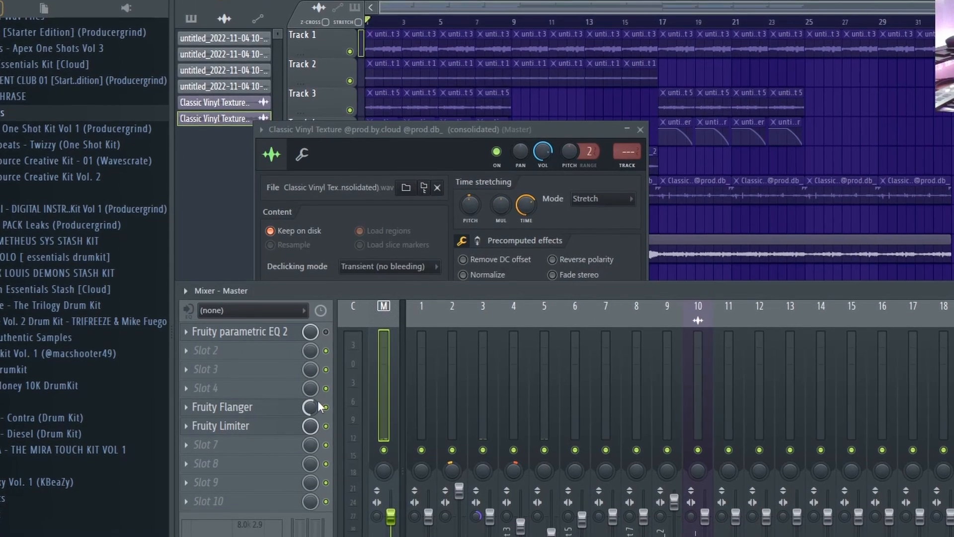